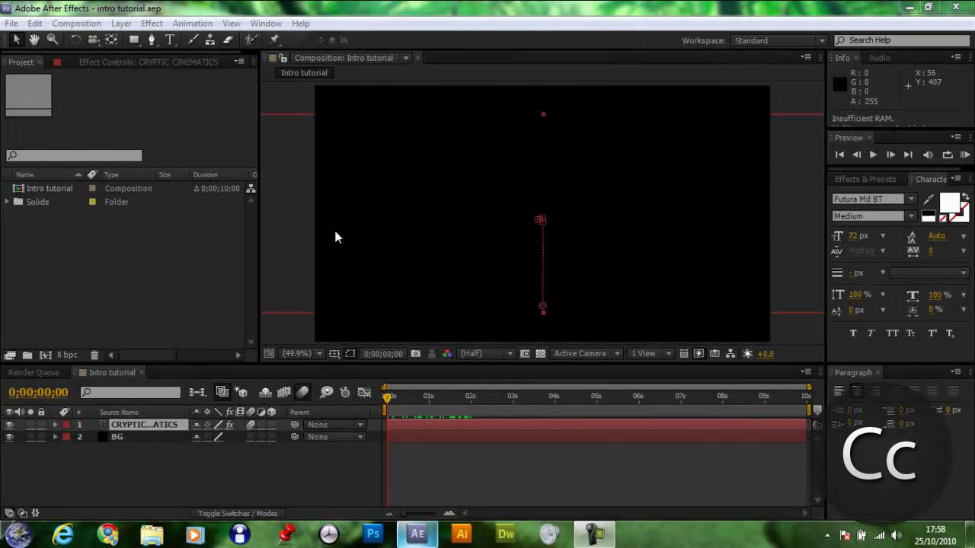
- Scrub forward until the CRYPTIC CINEMATICS title has faded in, then select its text layer
left_click_drag(392, 402, 432, 405)
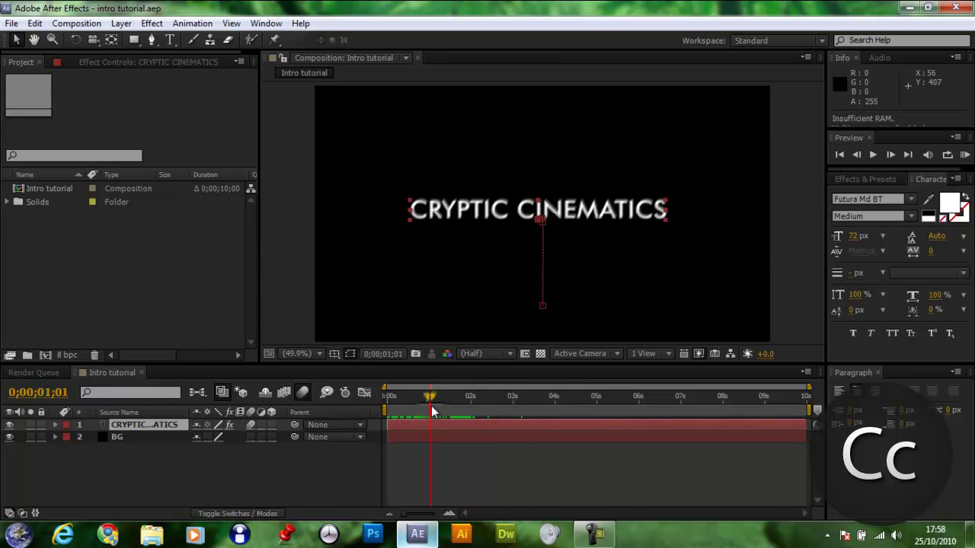
left_click(145, 412)
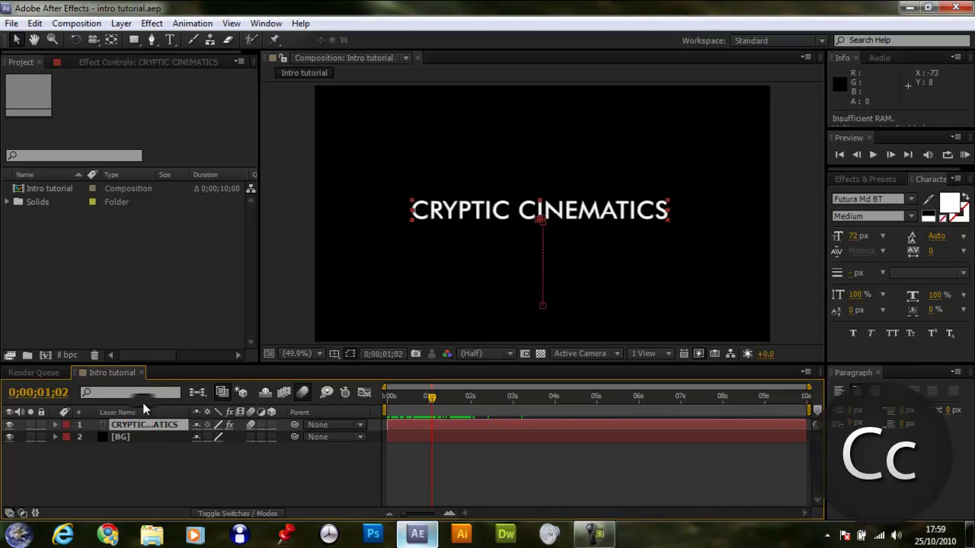
- Apply a Ramp effect to the title, set it to Radial Ramp, and centre its start on the text
left_click(155, 25)
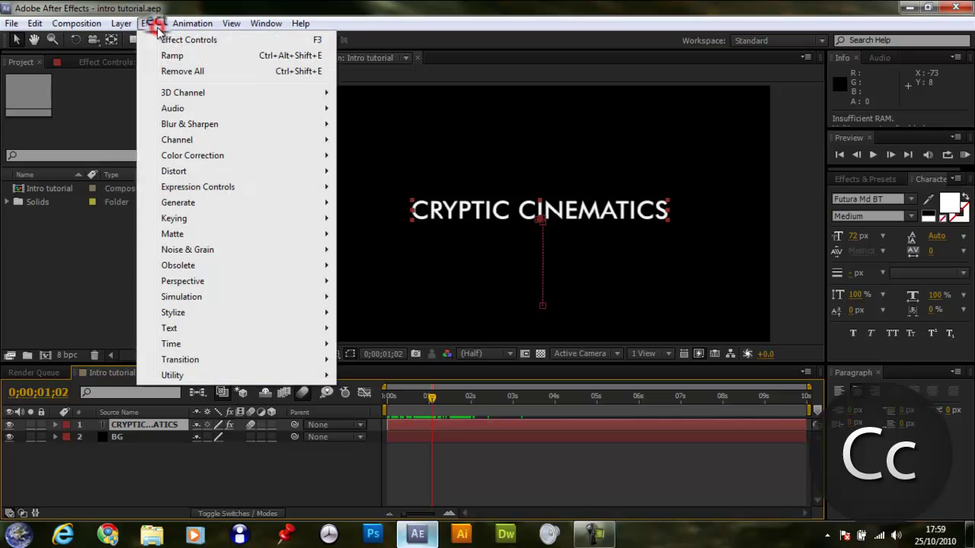
mouse_move(301, 218)
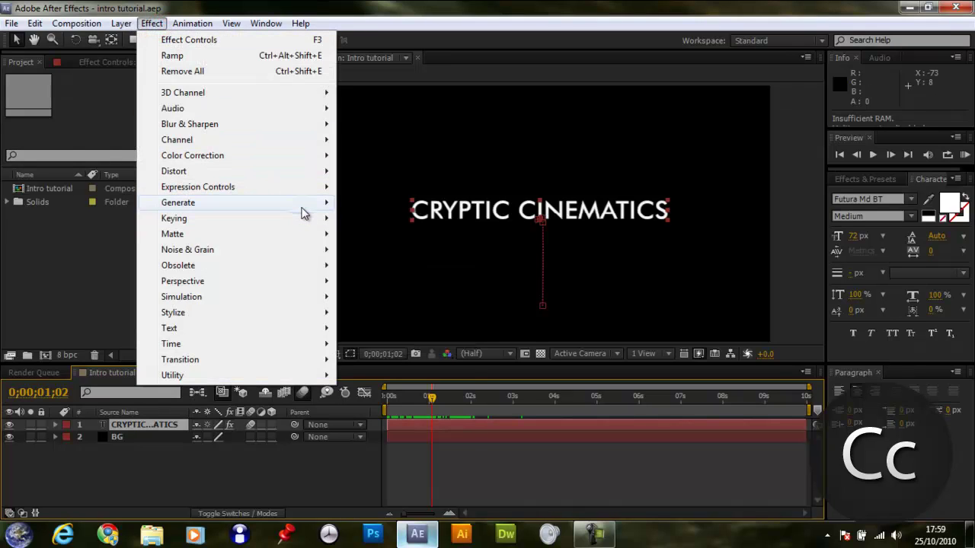
left_click(396, 453)
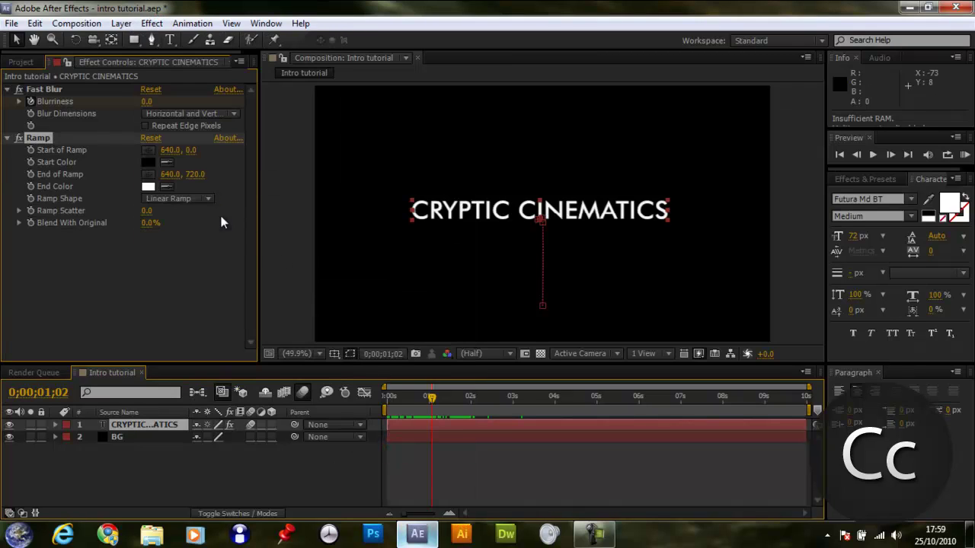
left_click(198, 199)
left_click(201, 230)
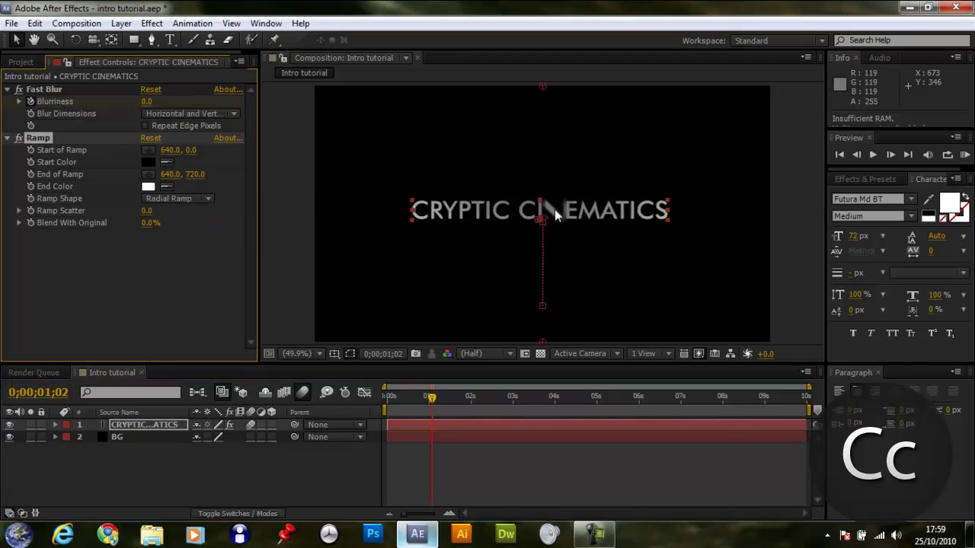
left_click_drag(546, 87, 531, 198)
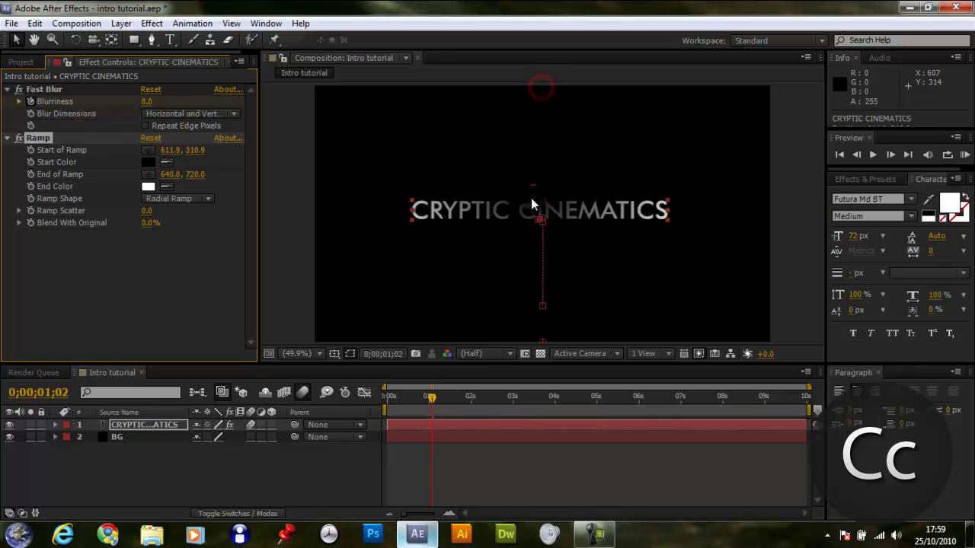
- Set the ramp's Start Color to white and End Color to black
left_click(152, 165)
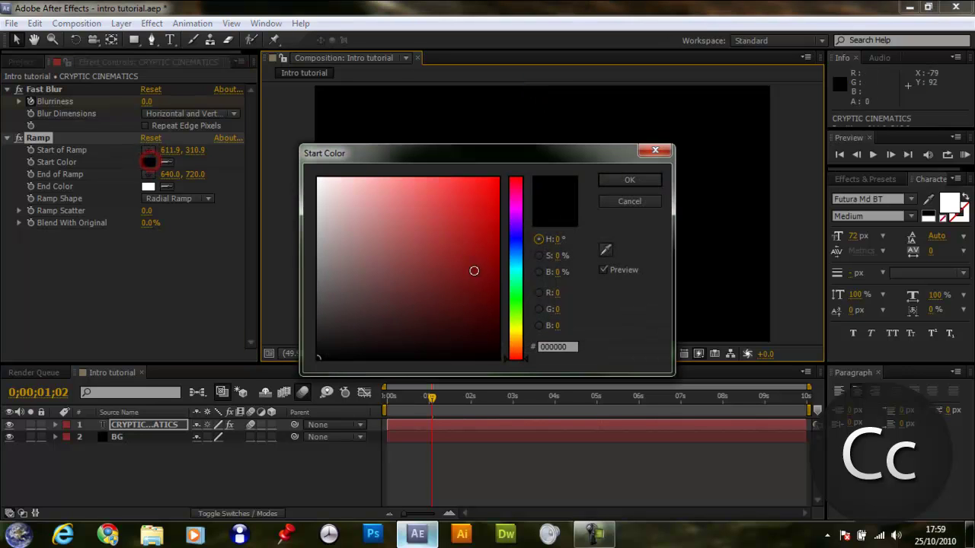
left_click_drag(474, 272, 320, 171)
left_click(616, 174)
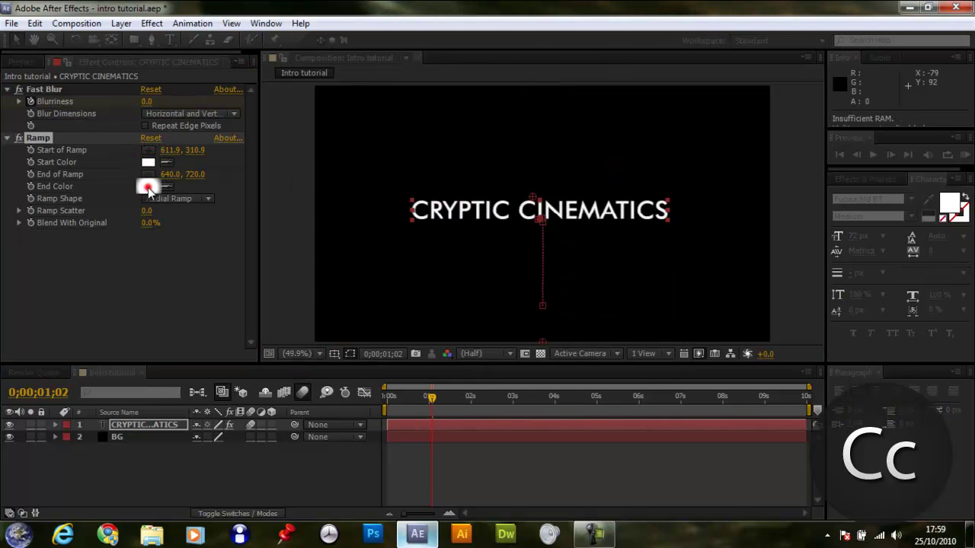
left_click(148, 187)
left_click_drag(472, 305, 457, 359)
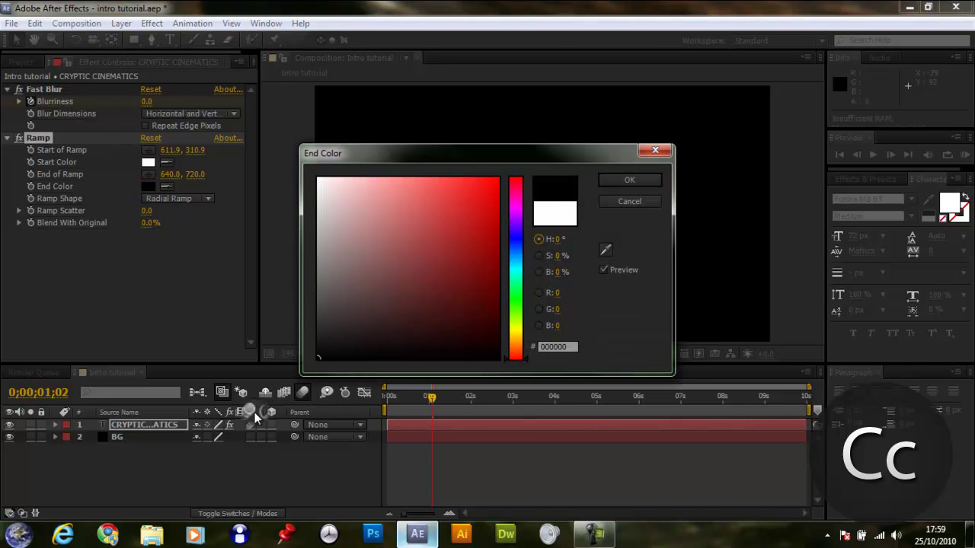
left_click(646, 181)
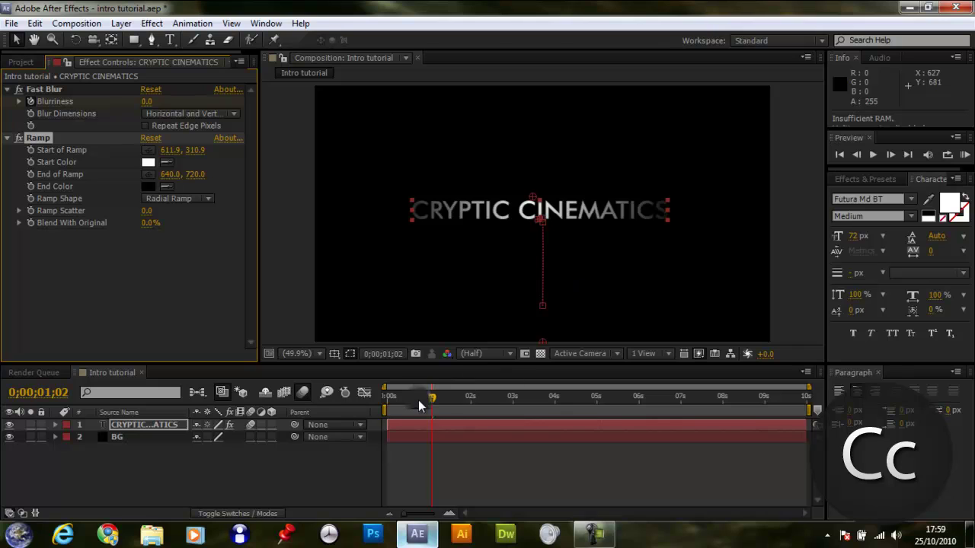
left_click_drag(432, 403, 569, 402)
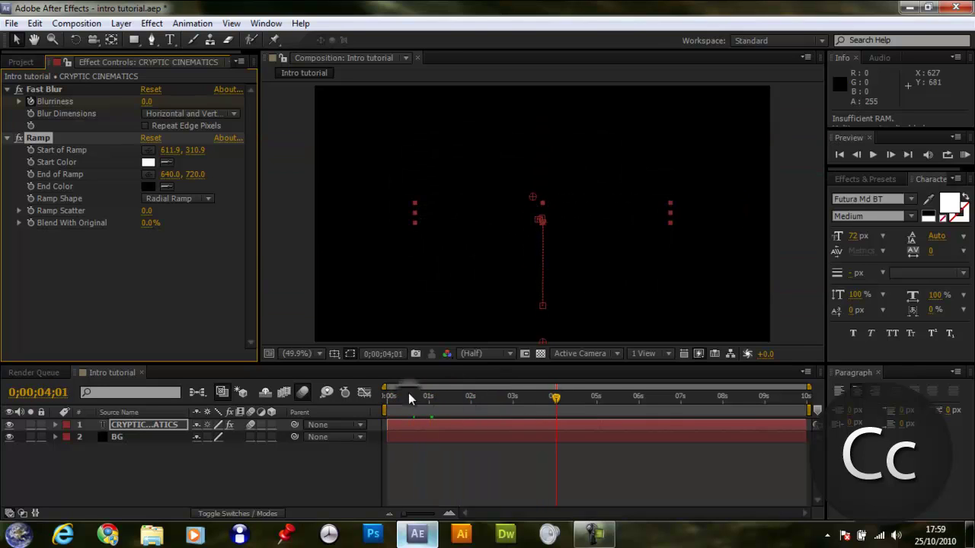
left_click_drag(408, 393, 324, 393)
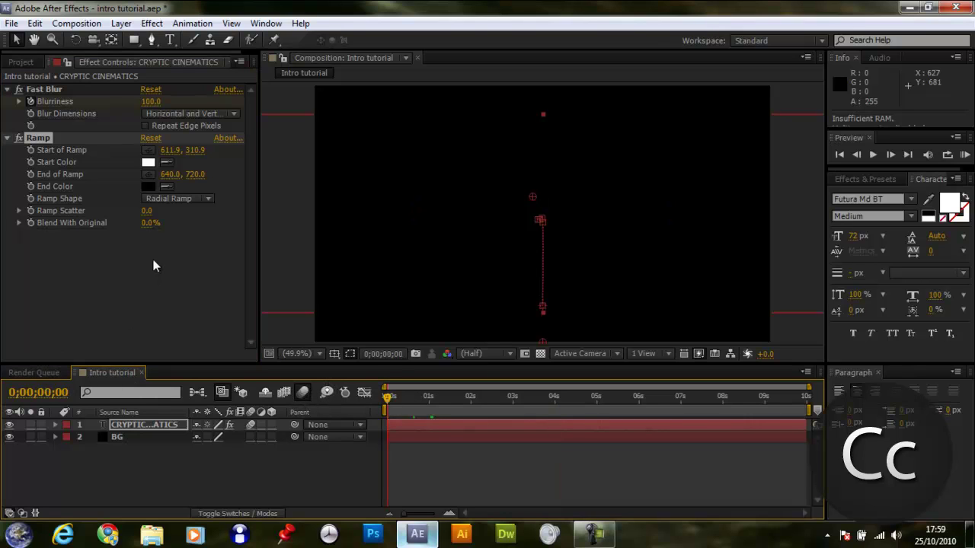
left_click(126, 305)
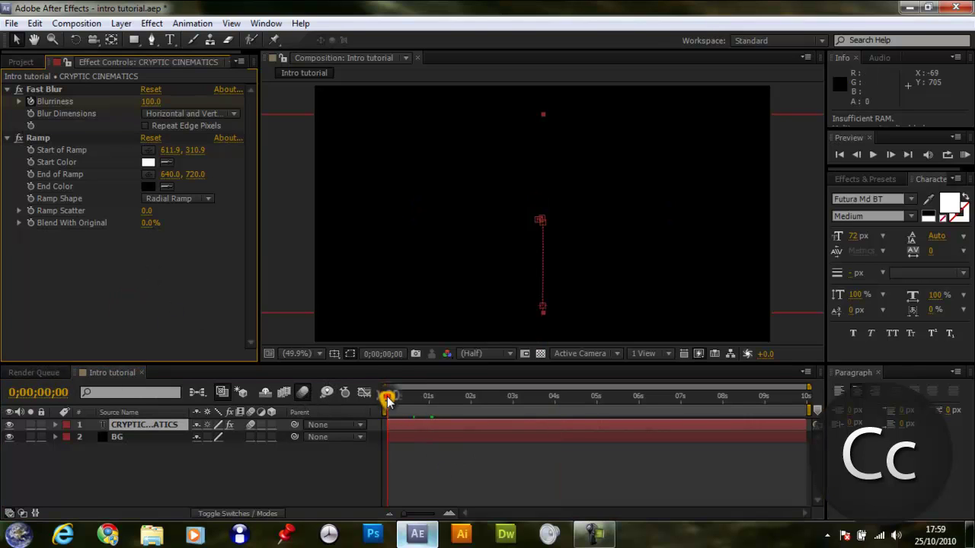
left_click_drag(389, 401, 437, 411)
left_click_drag(514, 401, 155, 434)
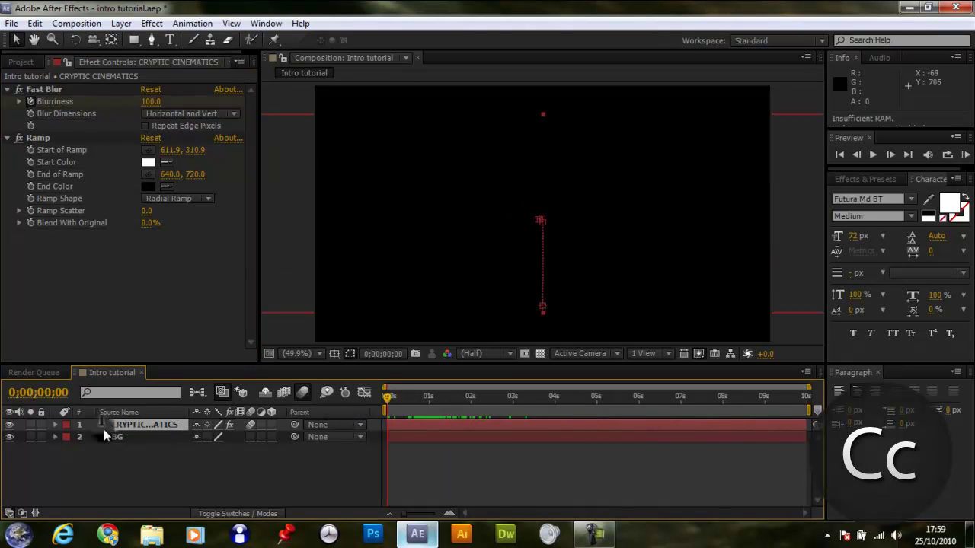
- Duplicate the title layer, shift the copy to start at 3 seconds, and reveal its Position keyframes
key("ctrl+d")
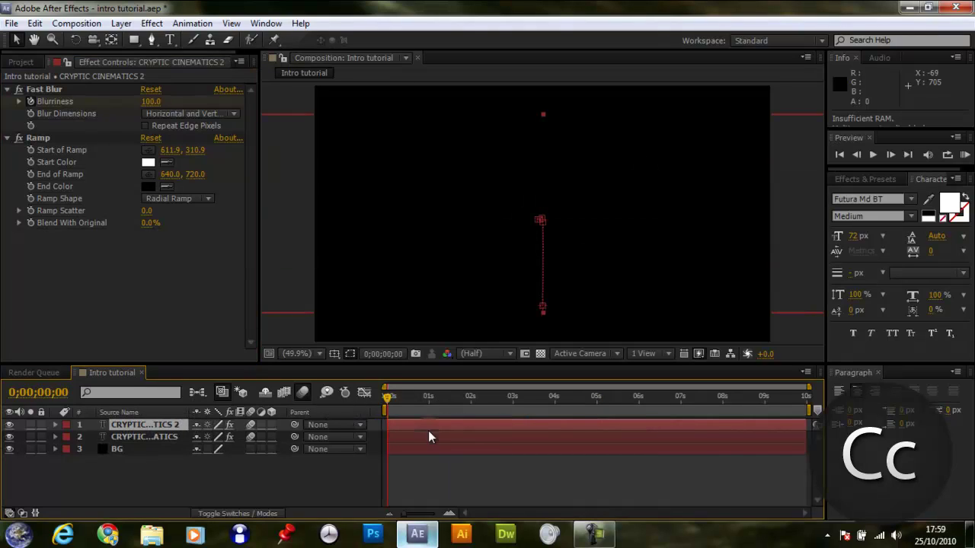
left_click_drag(388, 397, 513, 408)
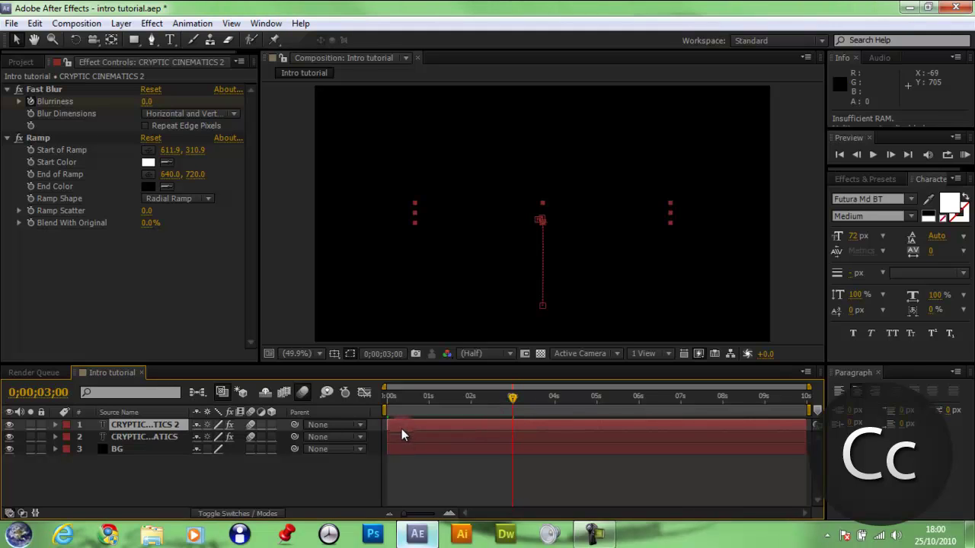
left_click_drag(402, 429, 524, 432)
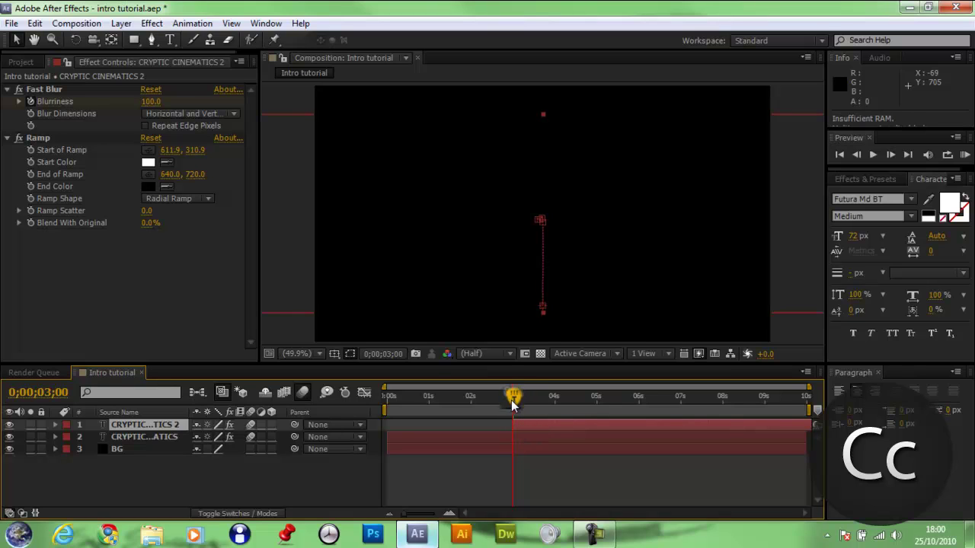
left_click_drag(513, 403, 466, 411)
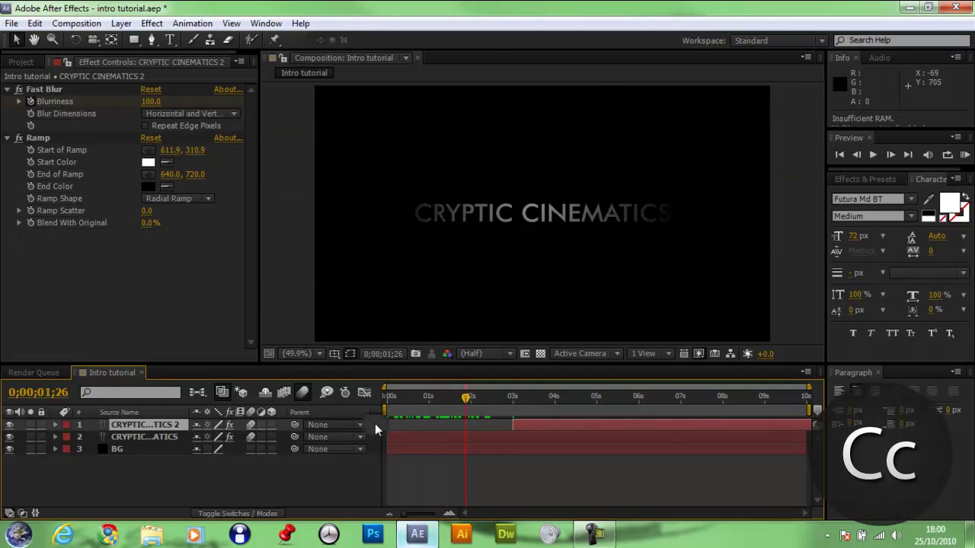
key("Home")
key("p")
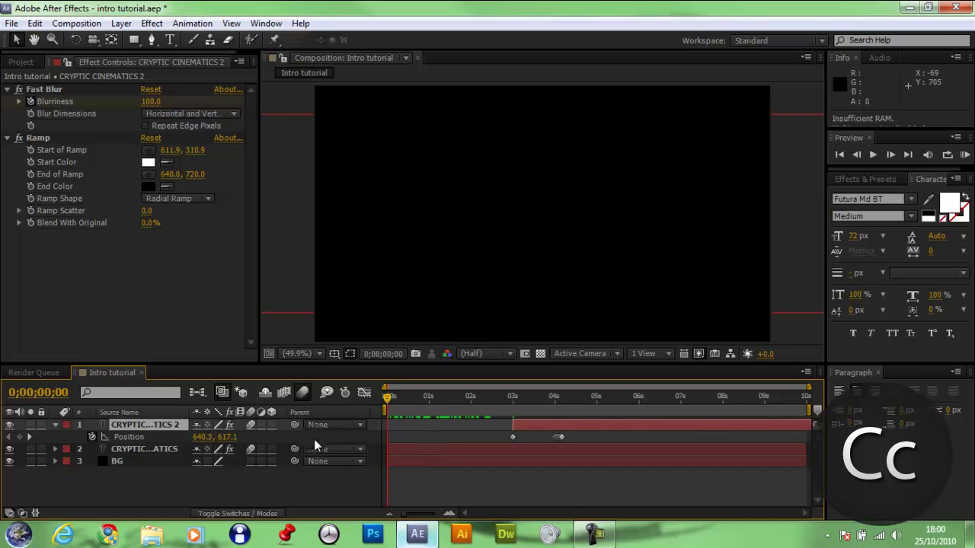
- Inspect layer 2's Position keyframes, then move to 0;00;04;04 where the title is sharp
left_click(145, 448)
key("p")
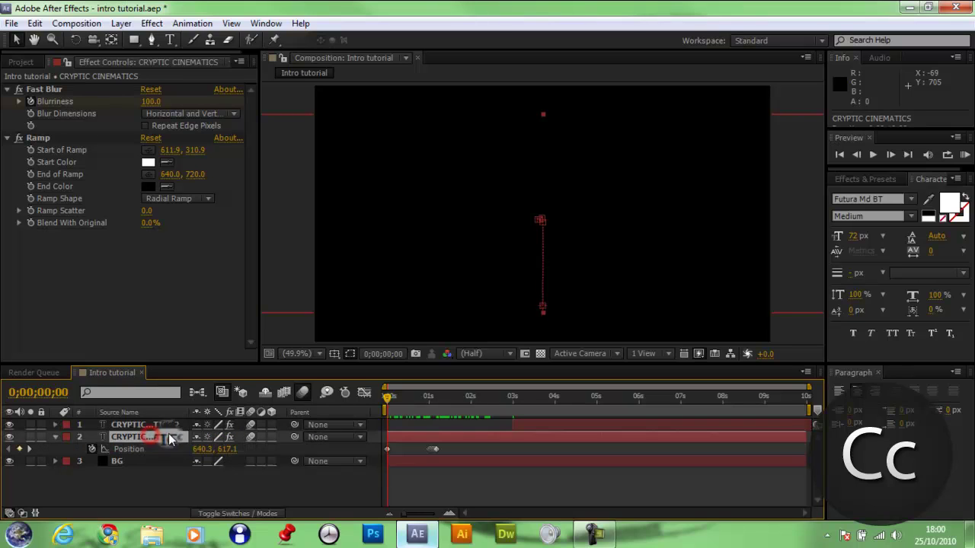
left_click_drag(394, 402, 347, 421)
key("p")
left_click_drag(390, 404, 562, 422)
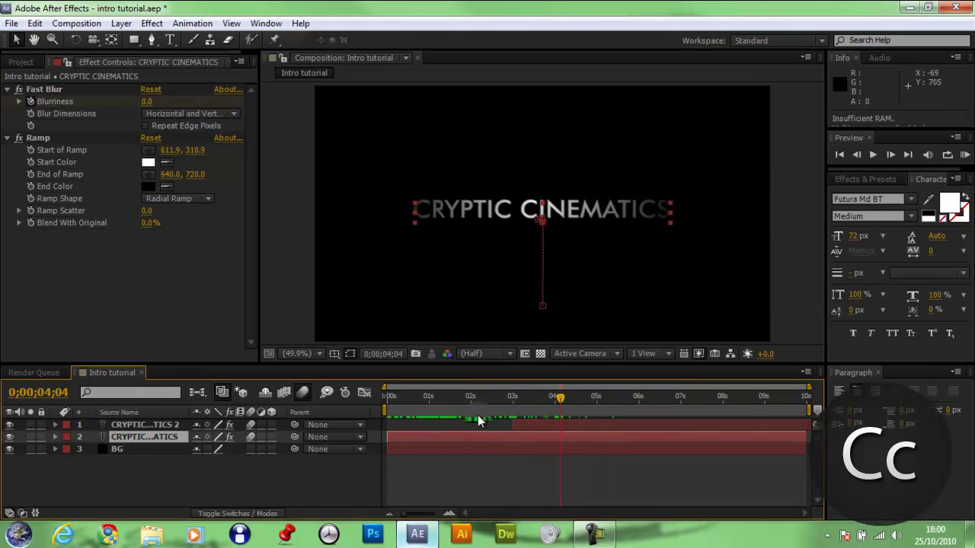
- Select the original layer's CRYPTIC CINEMATICS wording with the Type tool to clear it
left_click(170, 41)
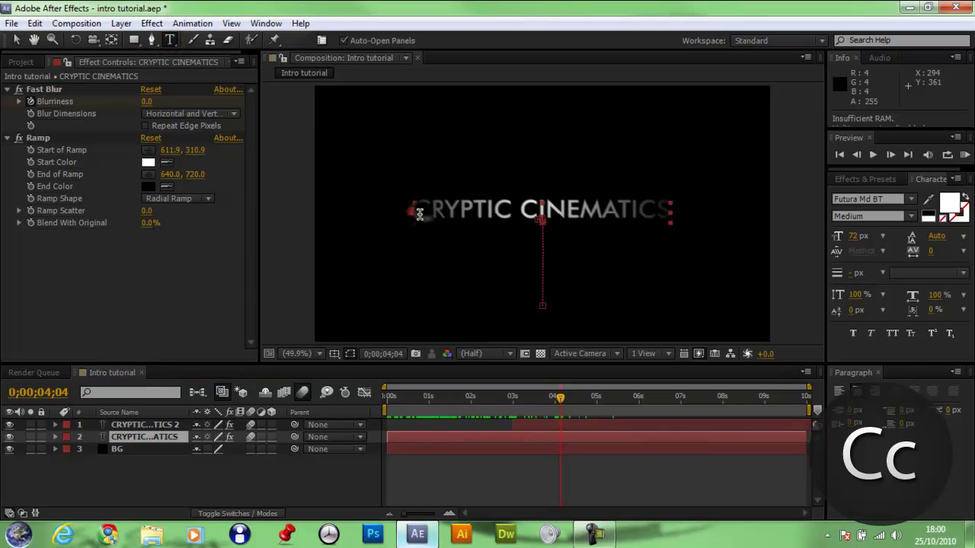
left_click_drag(409, 208, 681, 274)
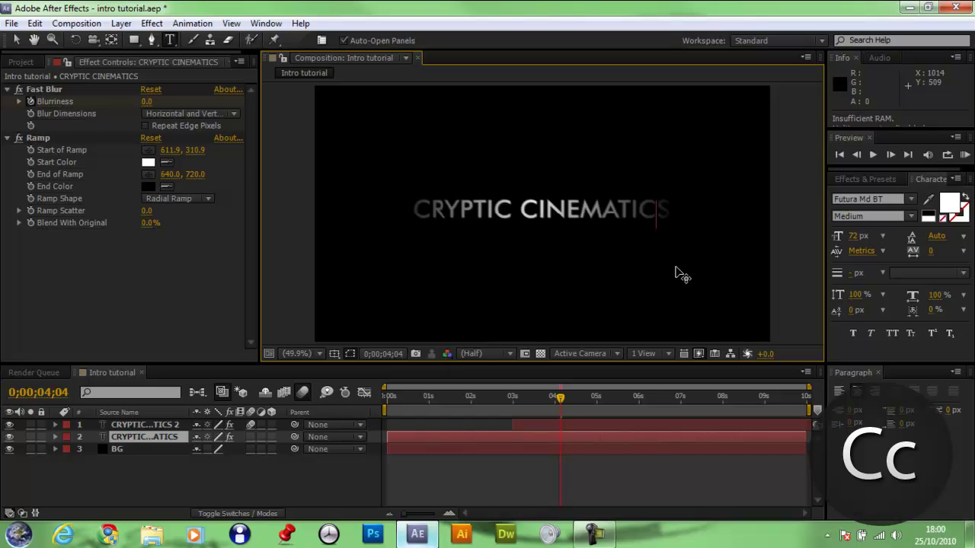
key("Left")
key("Left")
key("Left")
key("Left")
key("Left")
key("Left")
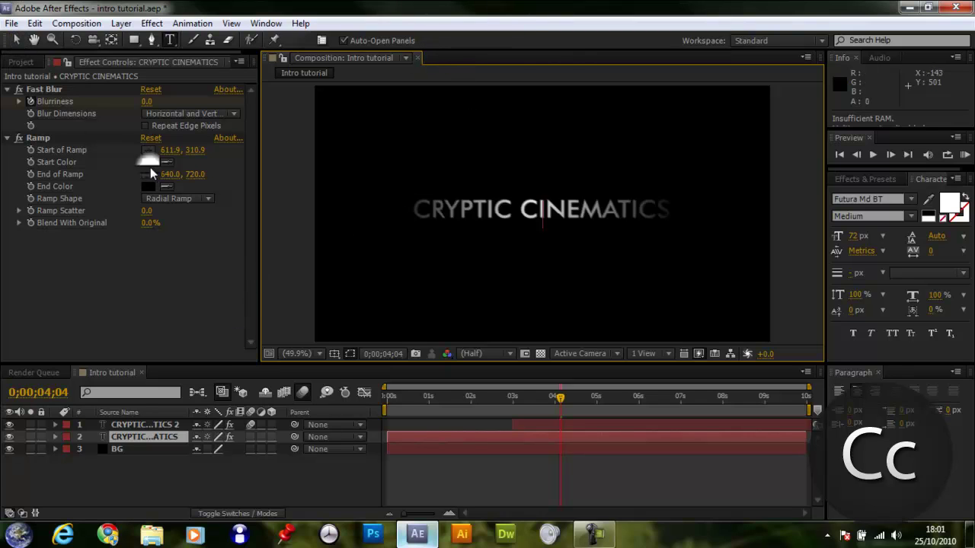
- Replace the copied title's text with GALVANIZING TUTORIALS, correcting typos along the way
left_click(19, 43)
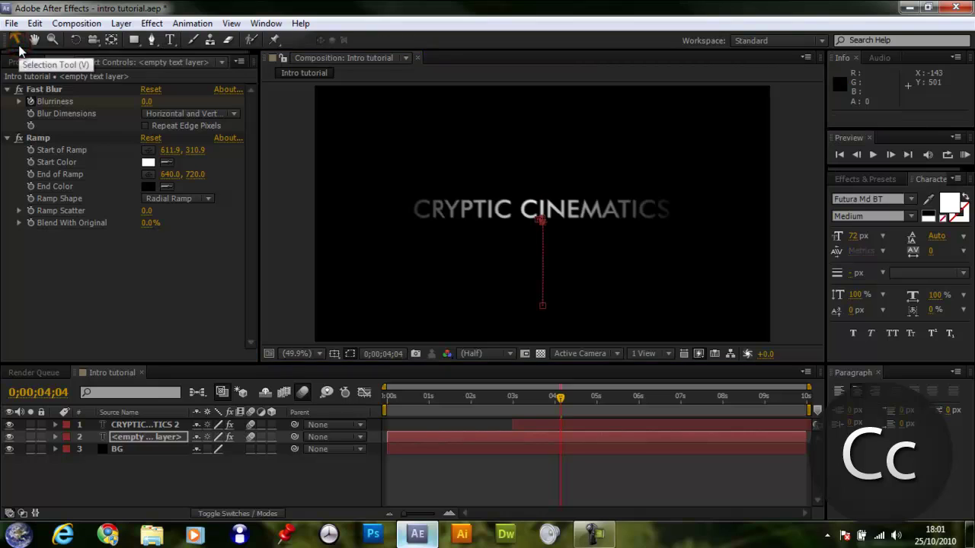
left_click(168, 40)
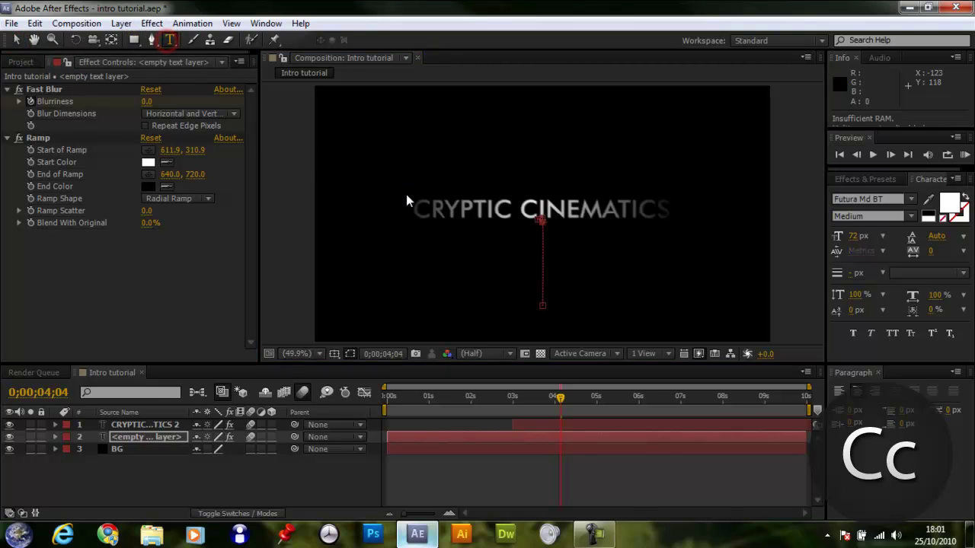
left_click_drag(417, 211, 692, 215)
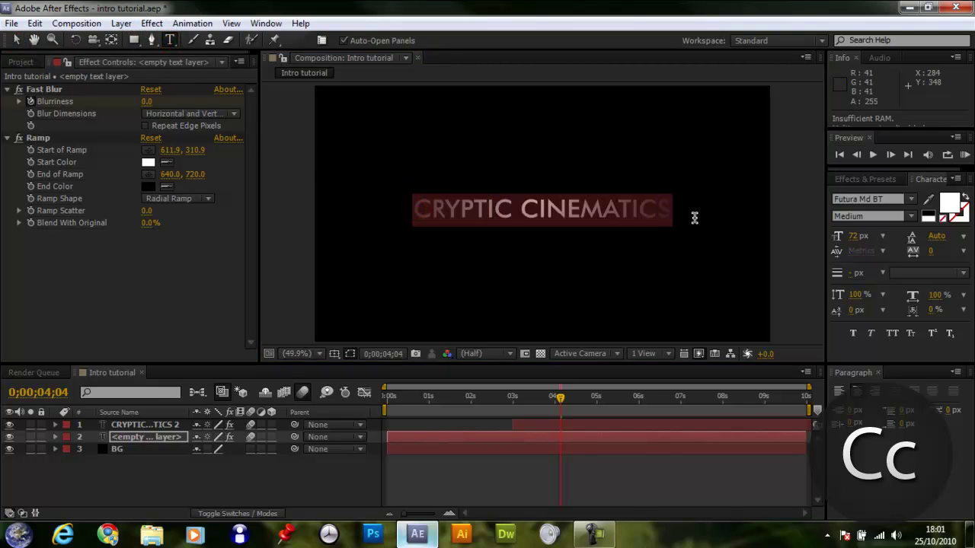
type("Ga")
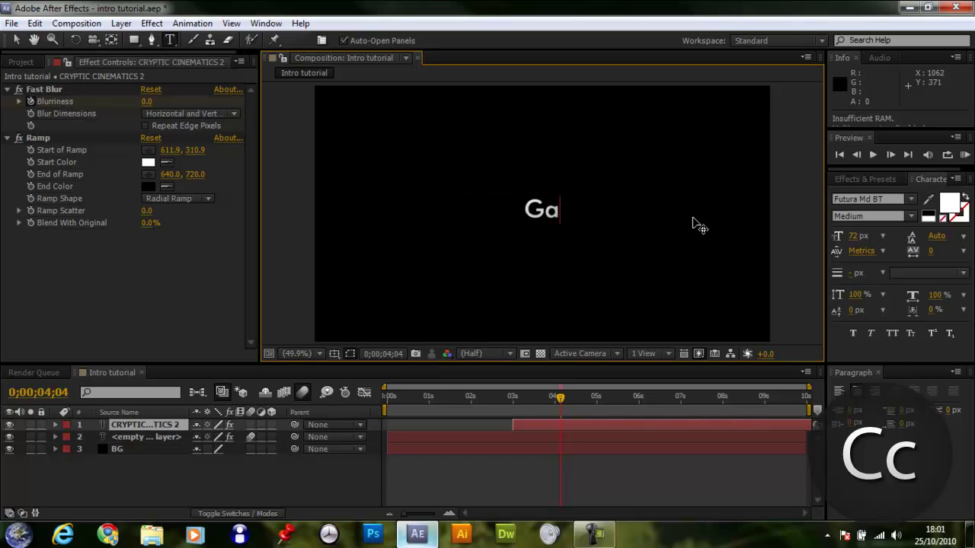
type("l")
key("BackSpace")
key("BackSpace")
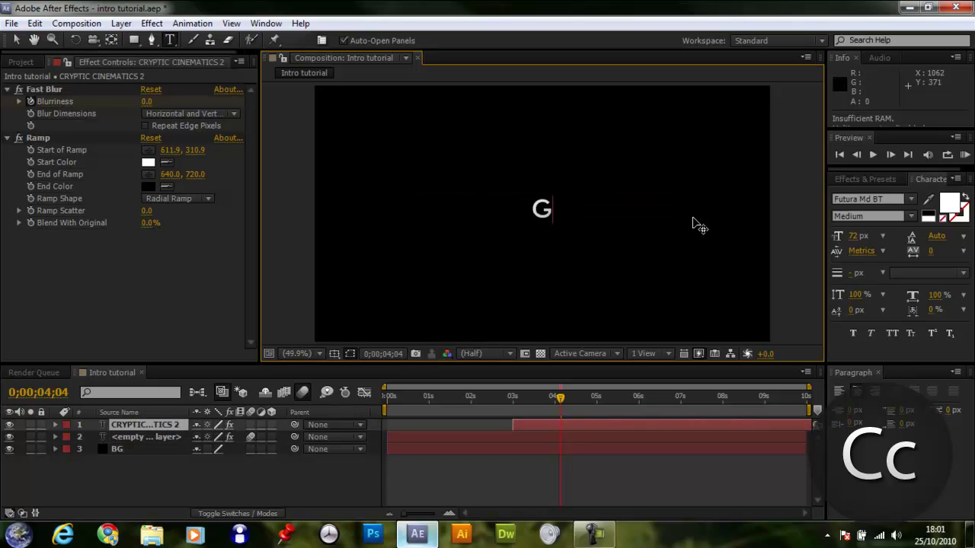
type("AV")
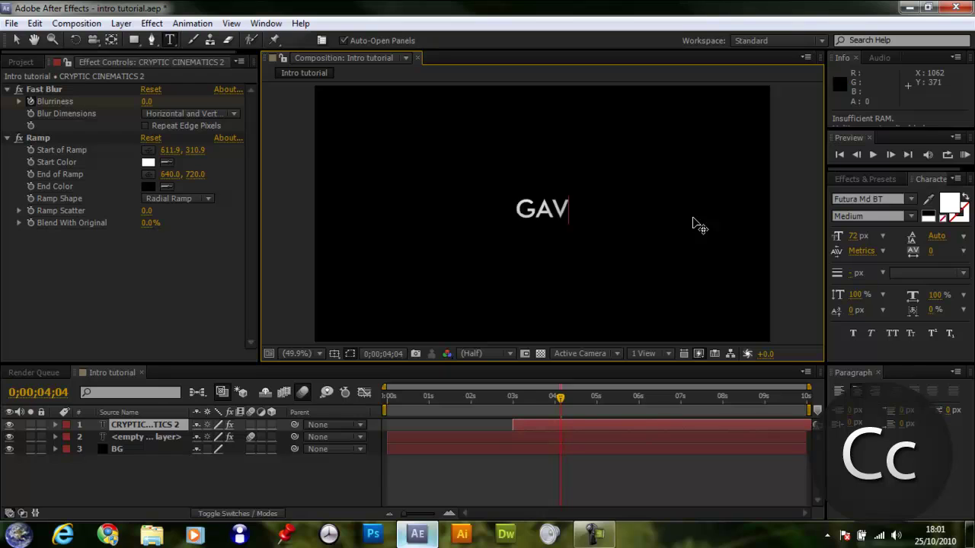
key("BackSpace")
type("L")
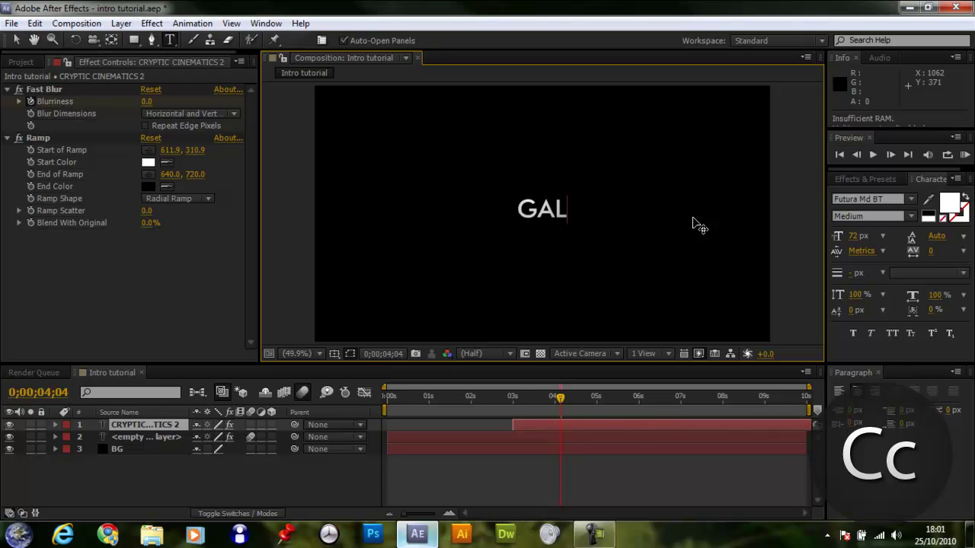
type("VANIZING ")
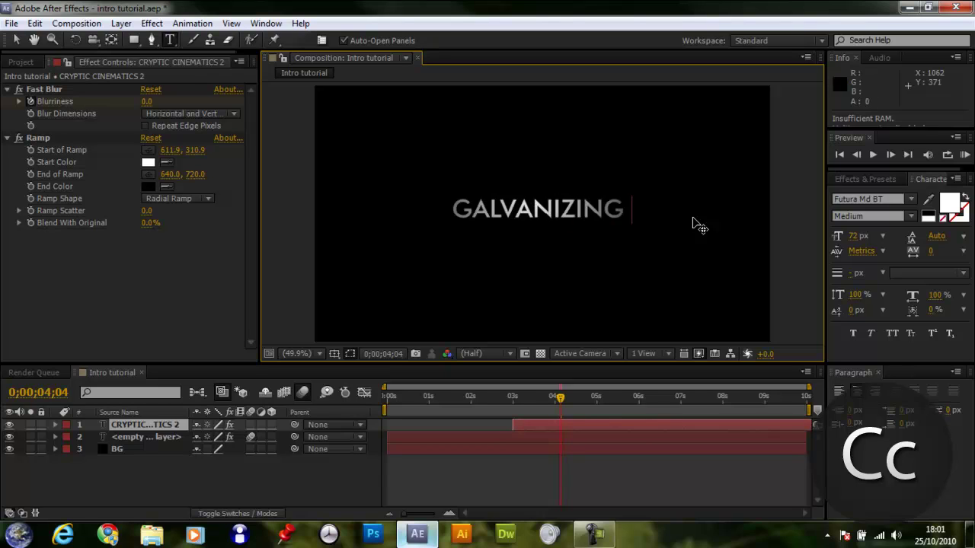
type("TUTORIA")
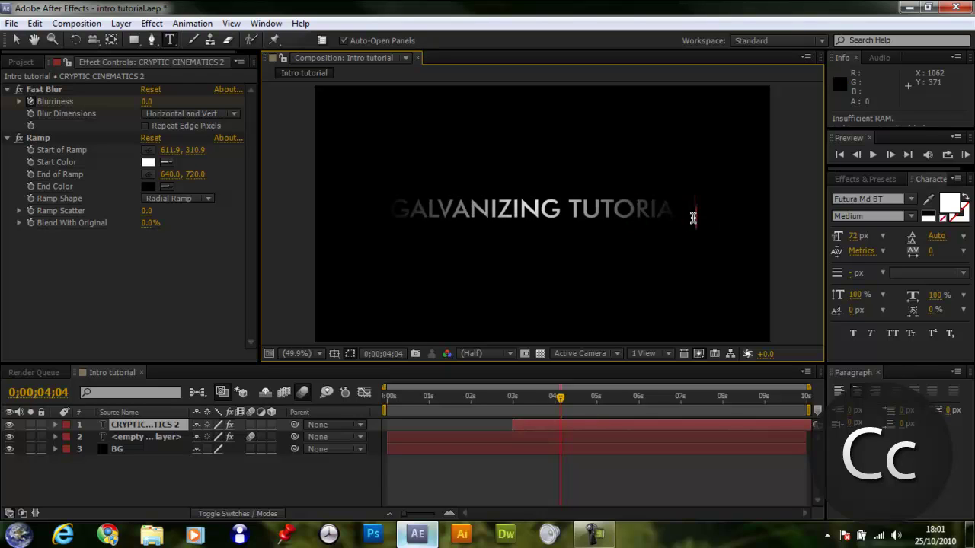
key("BackSpace")
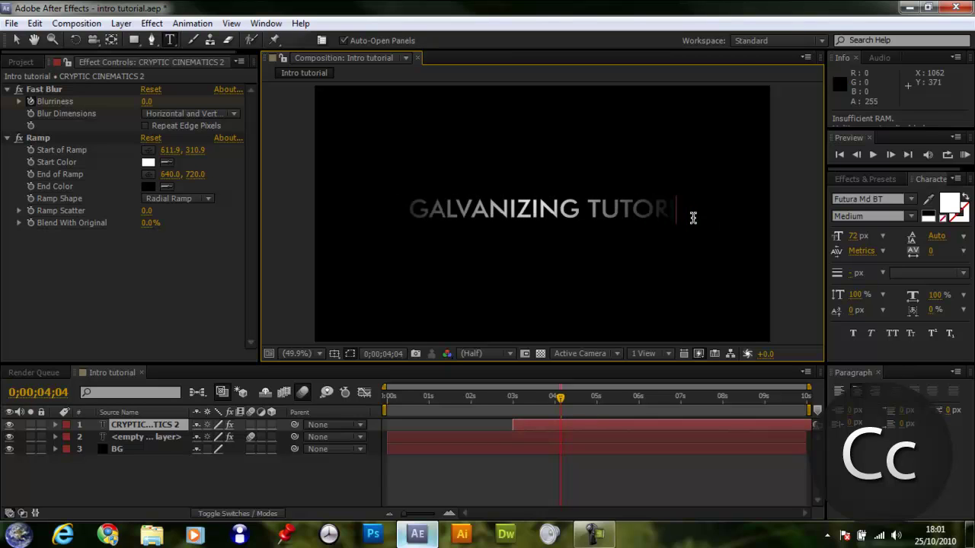
- Finish the GALVANIZING TUTORIALS text, move to 0;00;04;18, and select the Ramp effect in Effect Controls
type("IAL")
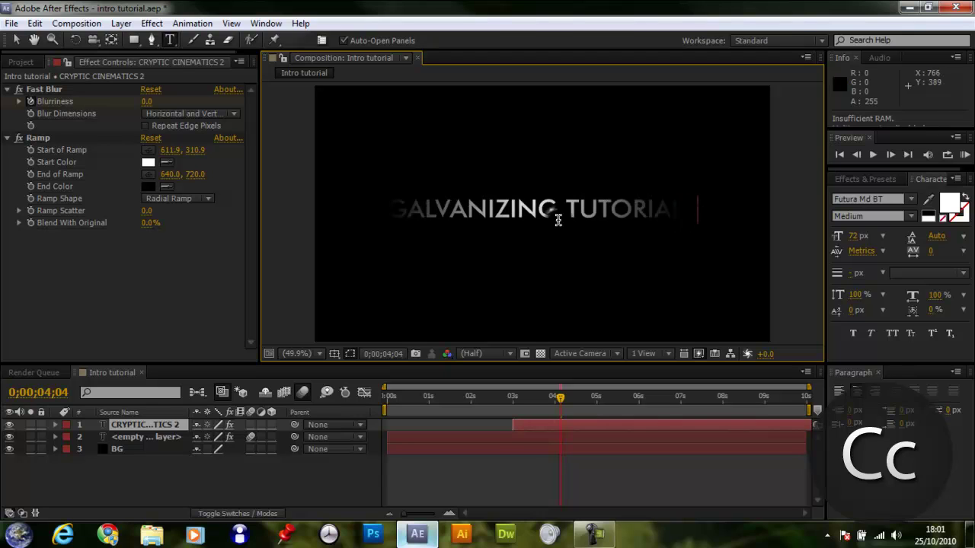
left_click(16, 39)
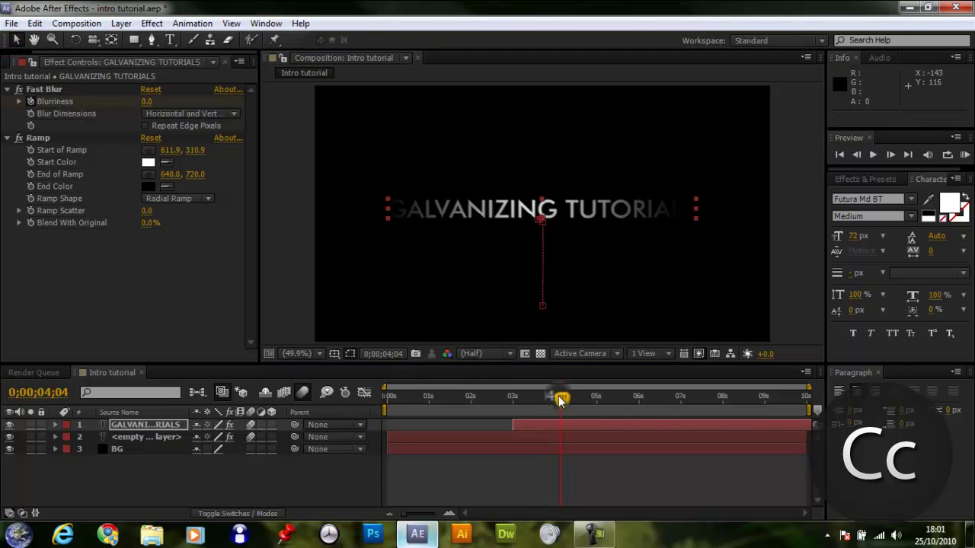
left_click_drag(561, 397, 581, 410)
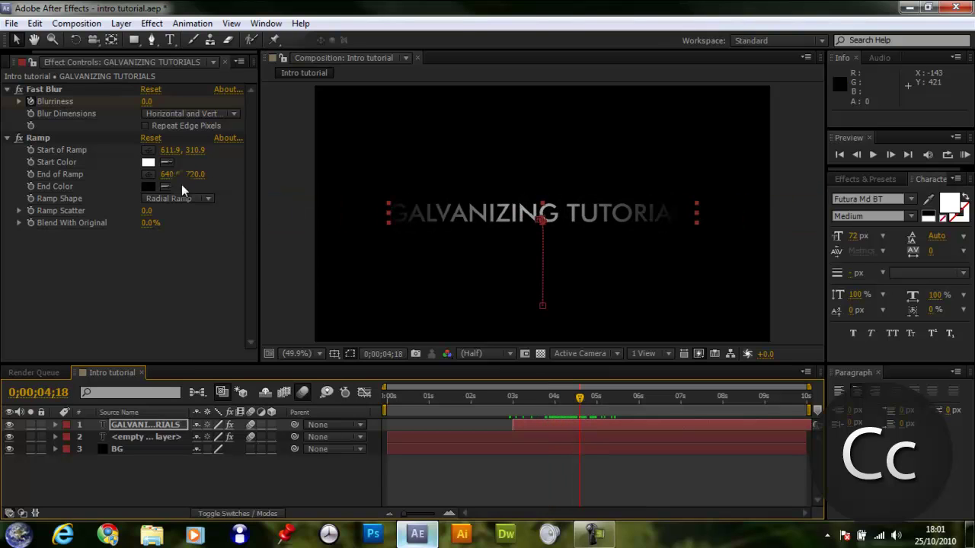
left_click(45, 139)
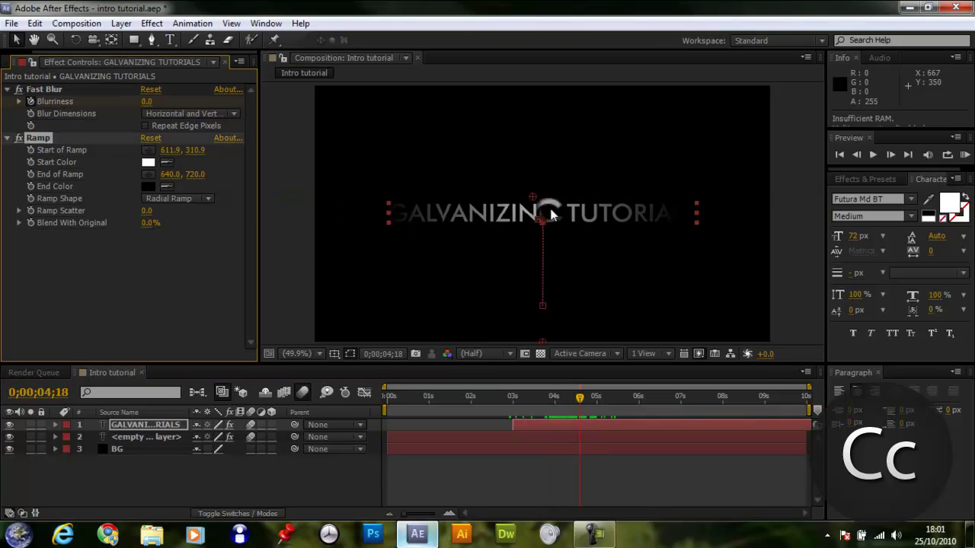
- Drag the End of Ramp point down to 648.0, 812.0, then scrub the timeline to preview
scroll(555, 315, "down", 1)
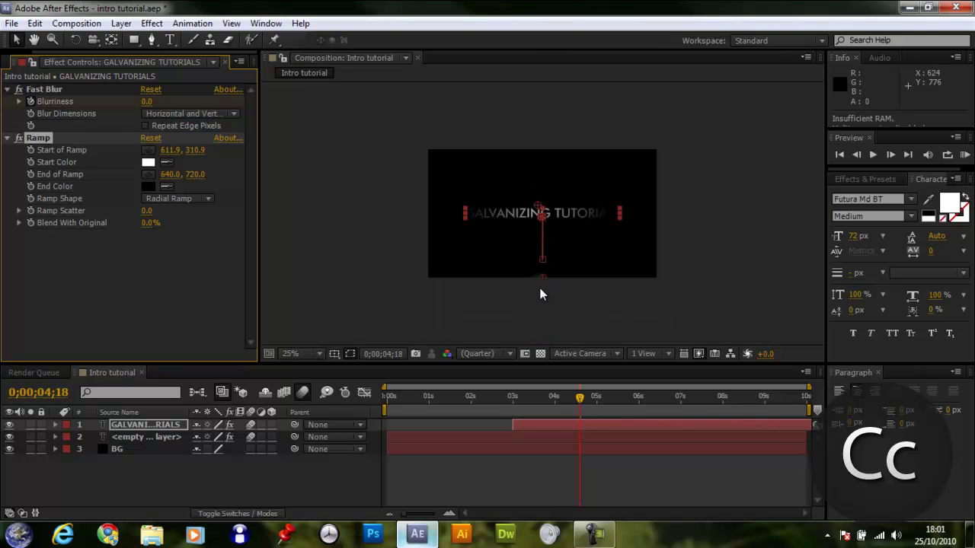
left_click_drag(543, 279, 545, 295)
left_click_drag(579, 397, 407, 305)
left_click(407, 302)
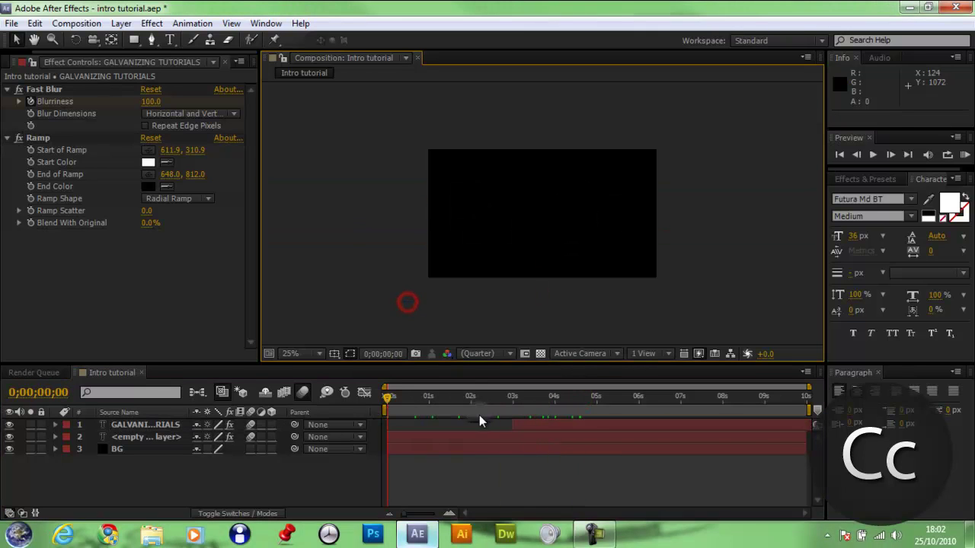
left_click_drag(389, 397, 176, 421)
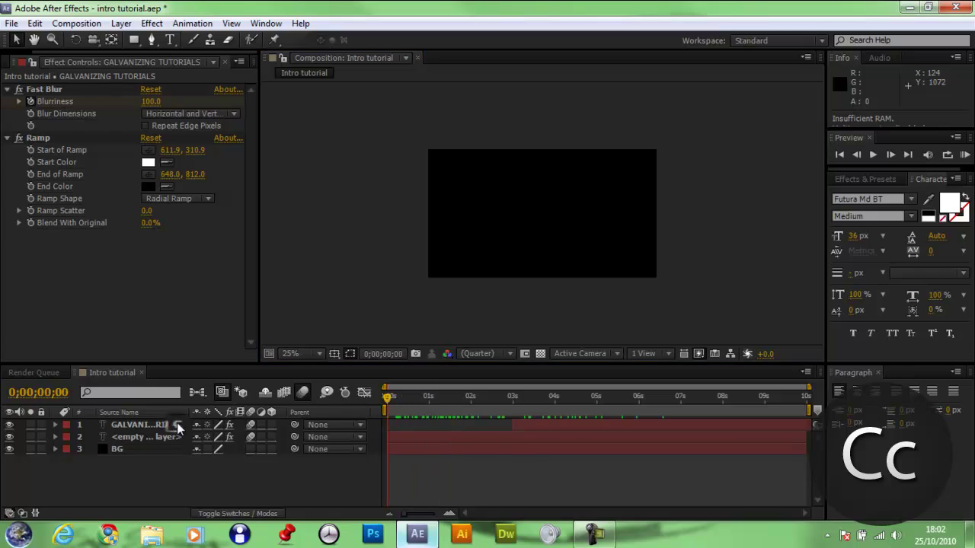
left_click(166, 431)
left_click(155, 437)
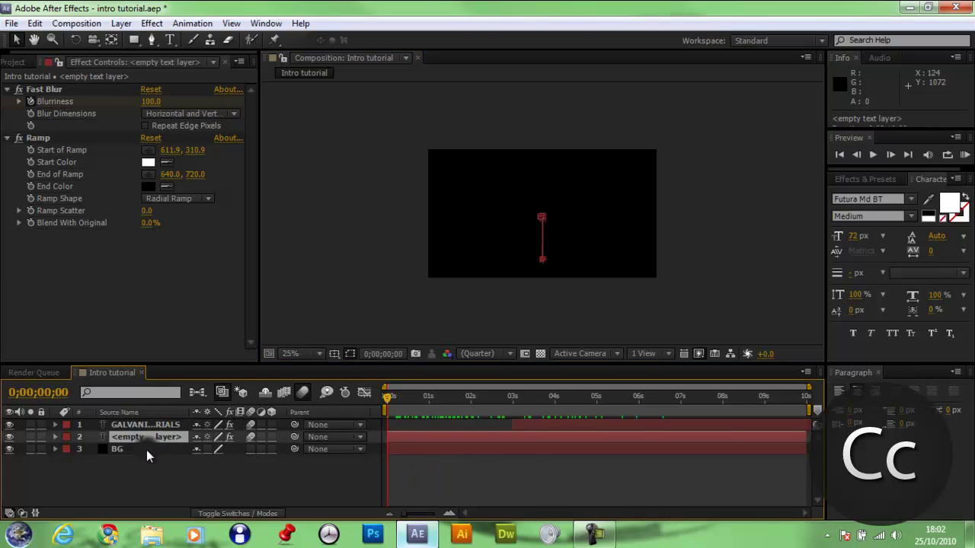
key("ctrl+Up")
key("k")
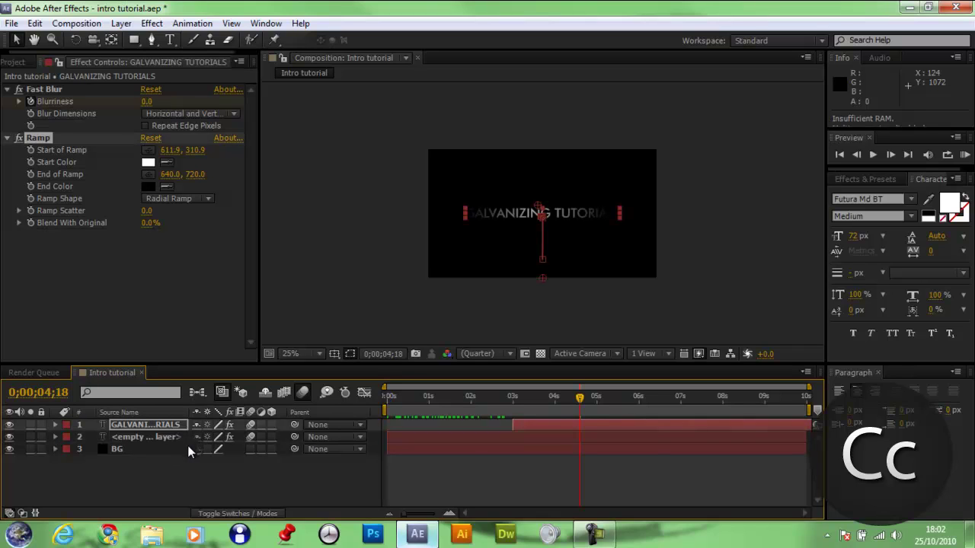
key("ctrl+z")
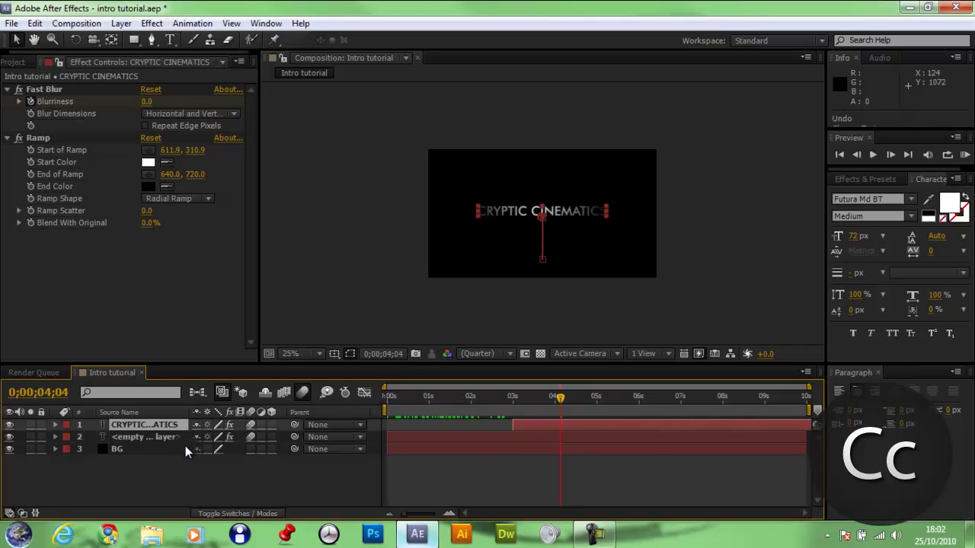
key("ctrl+z")
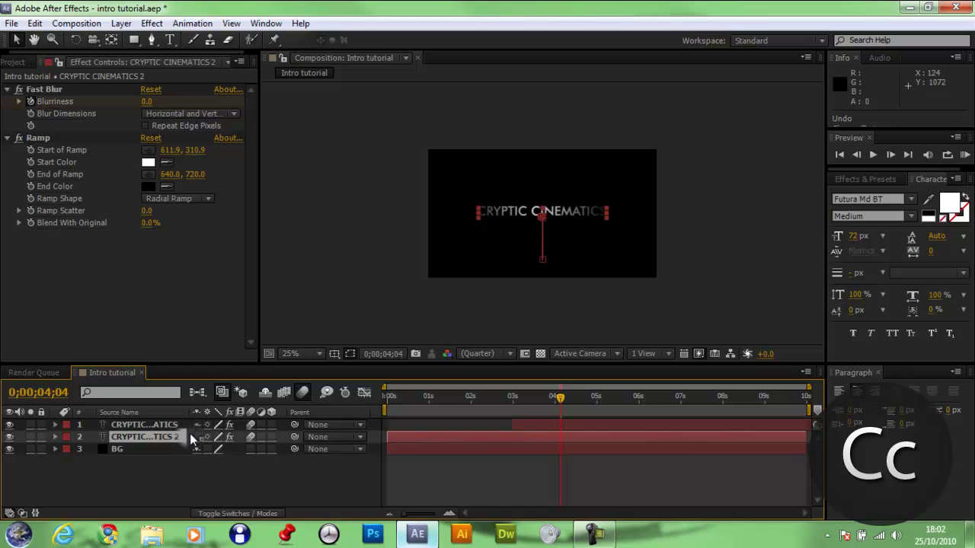
key("ctrl+shift+z")
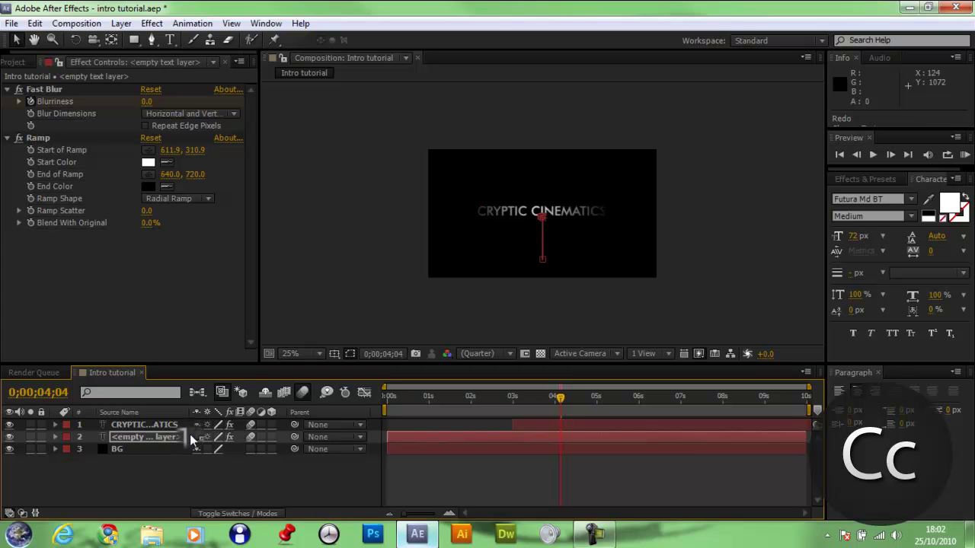
key("ctrl+shift+z")
key("ctrl+z")
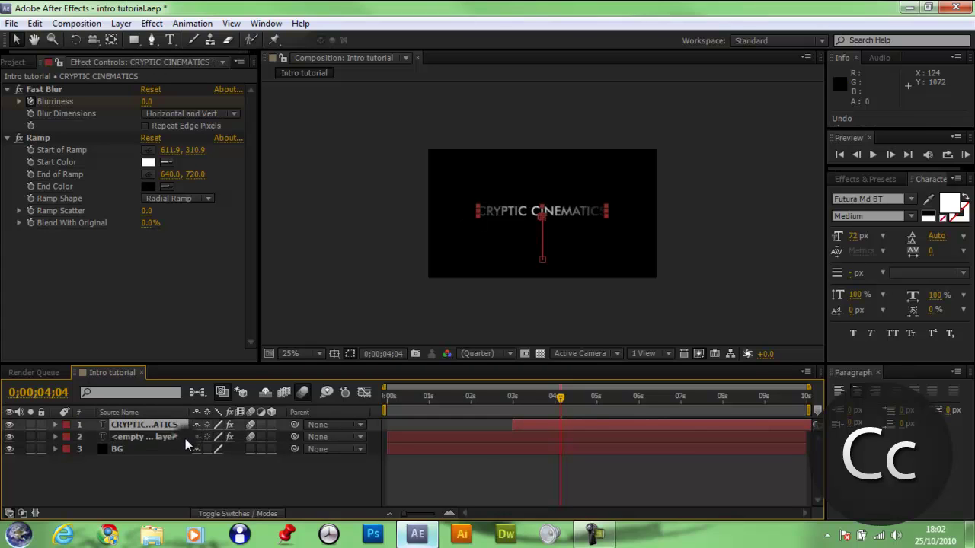
key("ctrl+z")
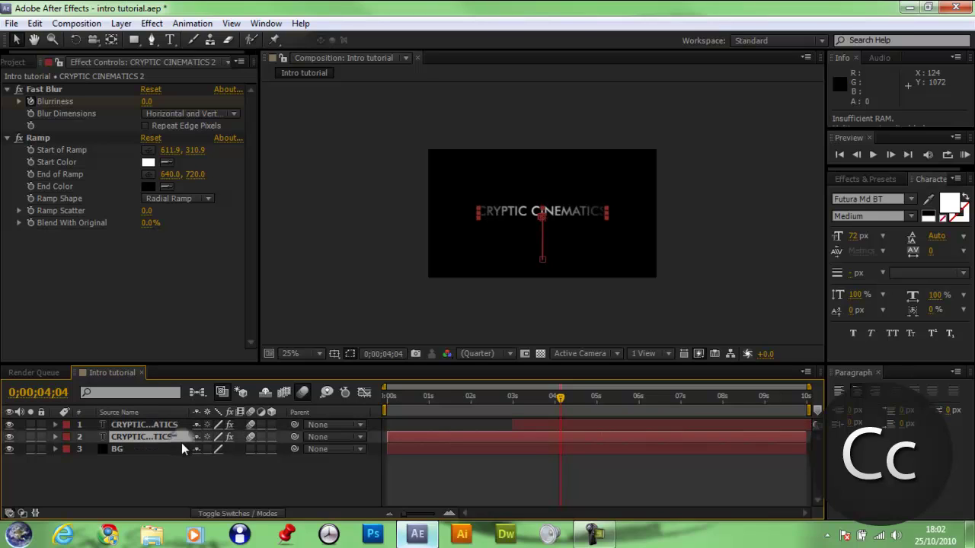
key("ctrl+shift+z")
key("ctrl+shift+z")
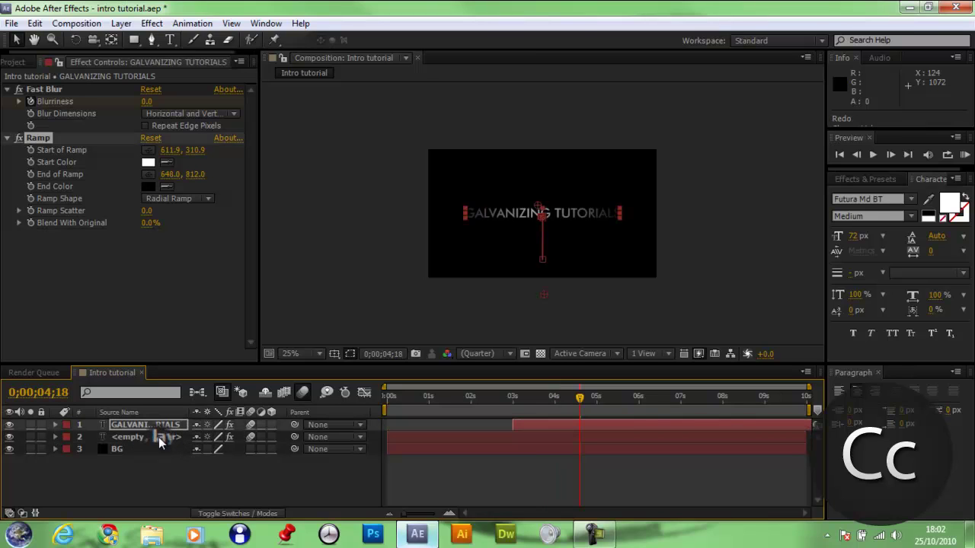
left_click(158, 437)
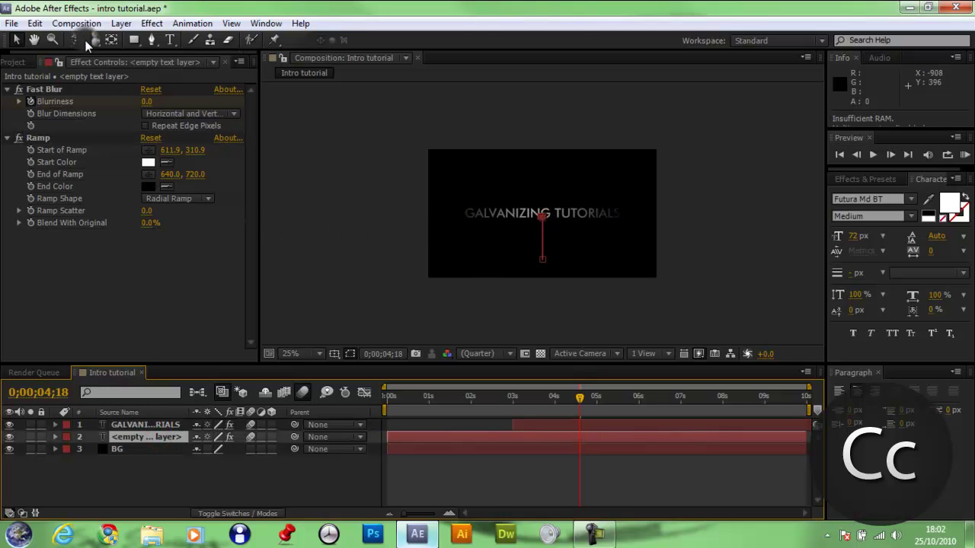
left_click(170, 39)
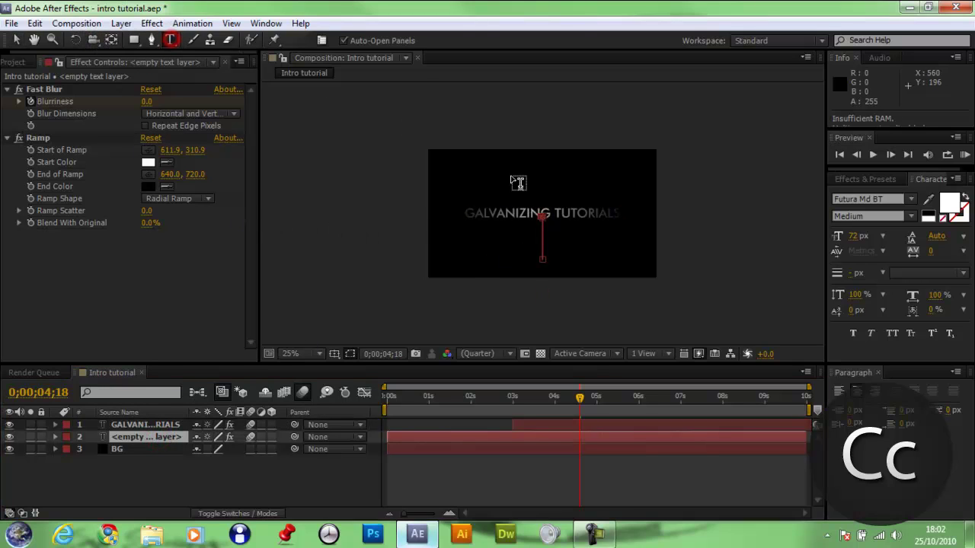
left_click(538, 212)
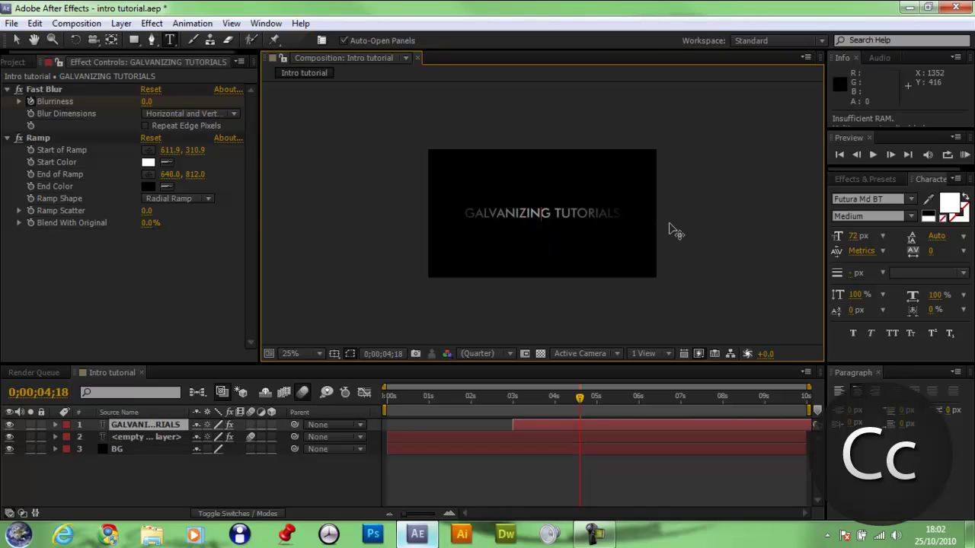
type("Cr")
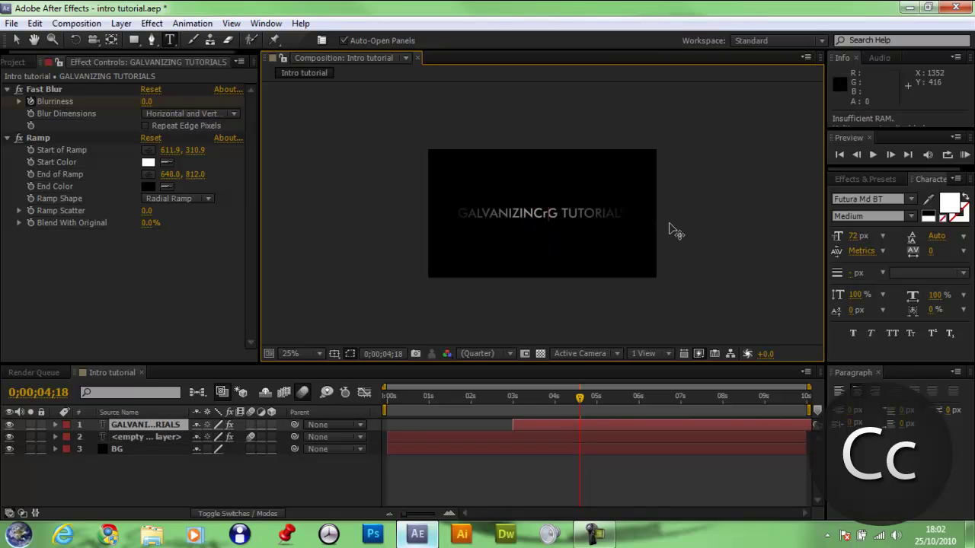
key("ctrl+z")
left_click(148, 437)
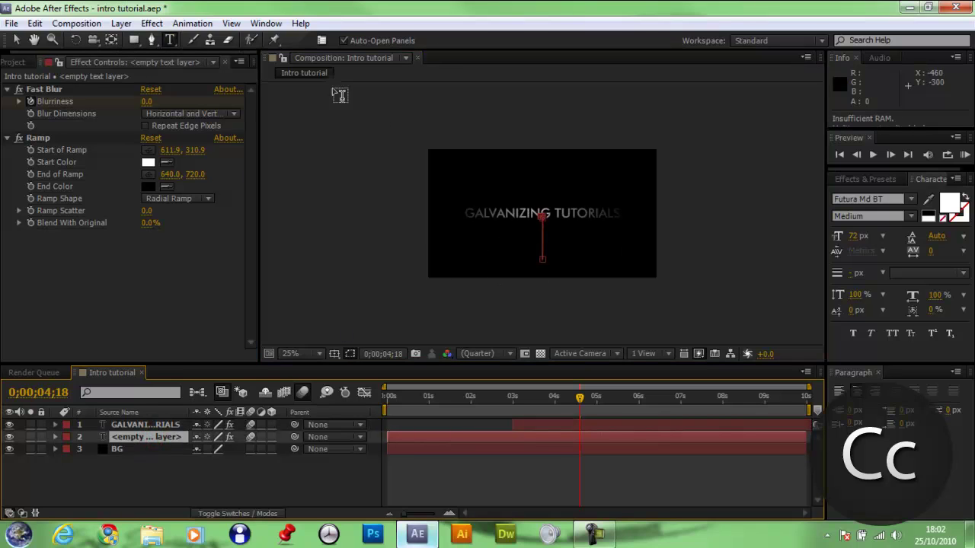
left_click(499, 241)
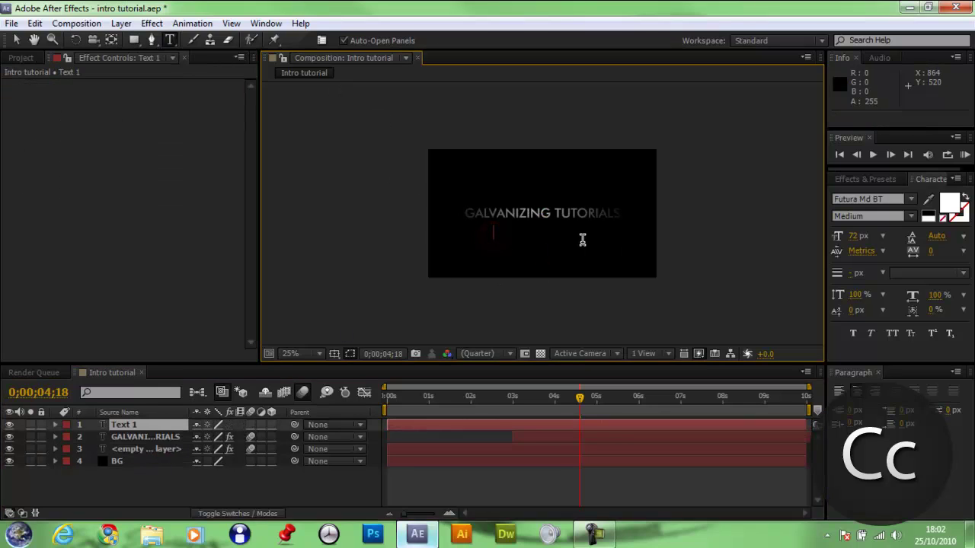
key("ctrl+z")
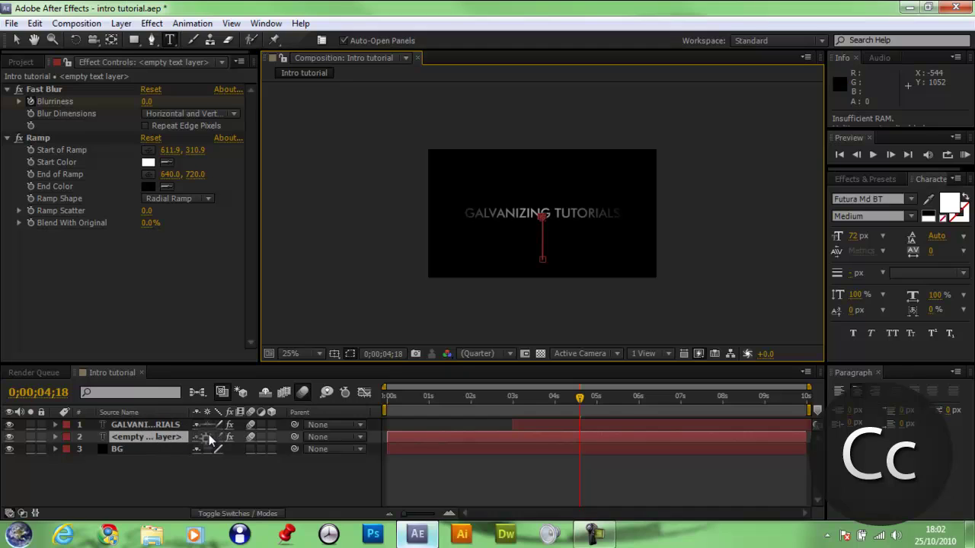
- Delete the empty text layer and duplicate the GALVANIZING TUTORIALS layer
key("Delete")
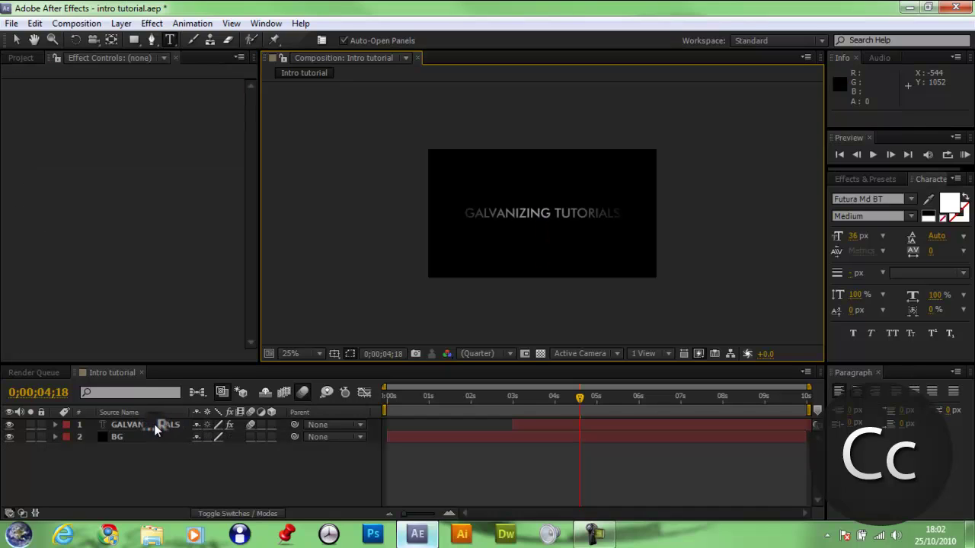
left_click(154, 425)
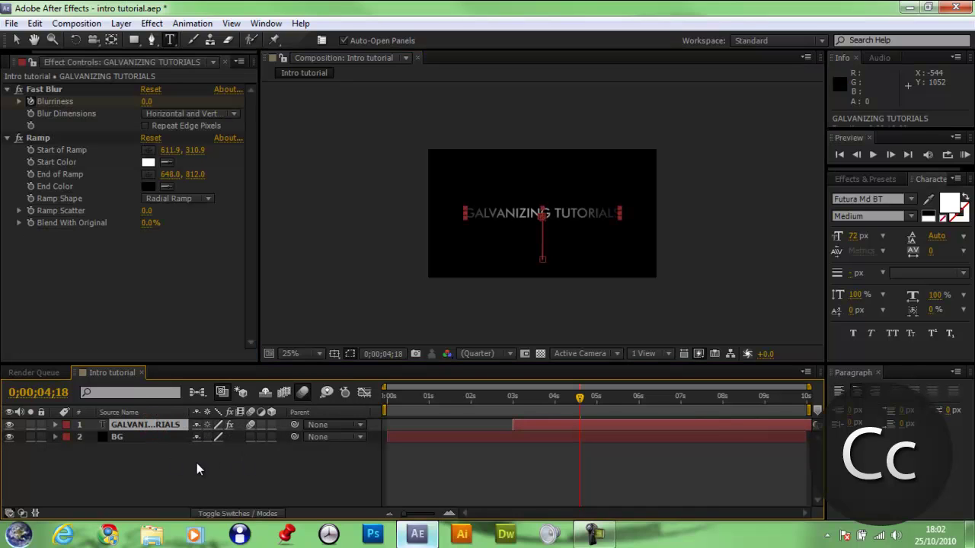
key("ctrl+d")
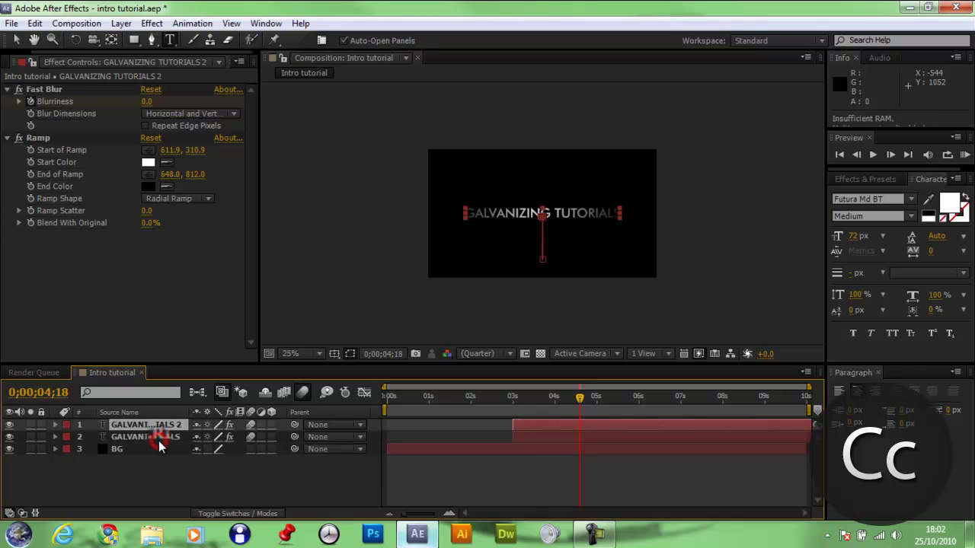
- Drag the lower GALVANIZING TUTORIALS layer's bar so it starts at 0 seconds
left_click(158, 439)
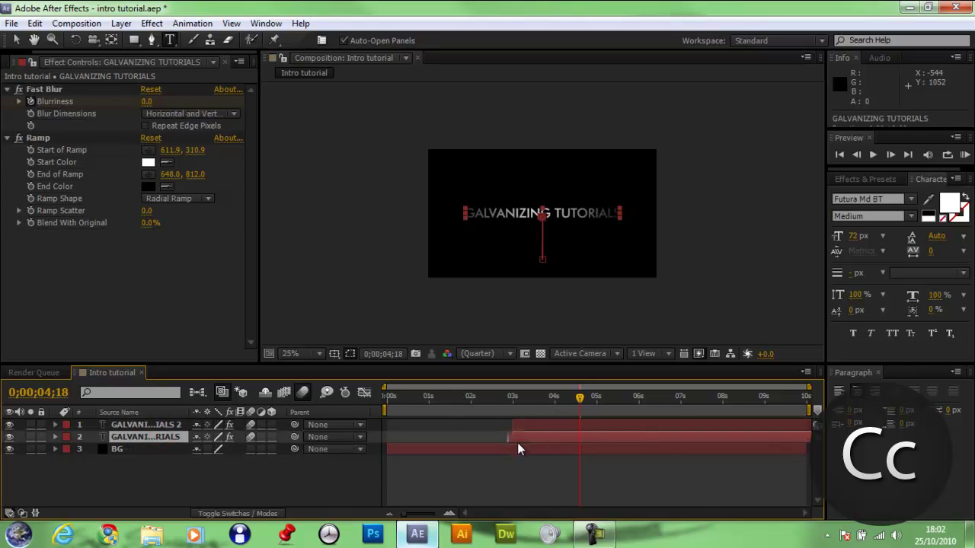
left_click_drag(517, 444, 392, 444)
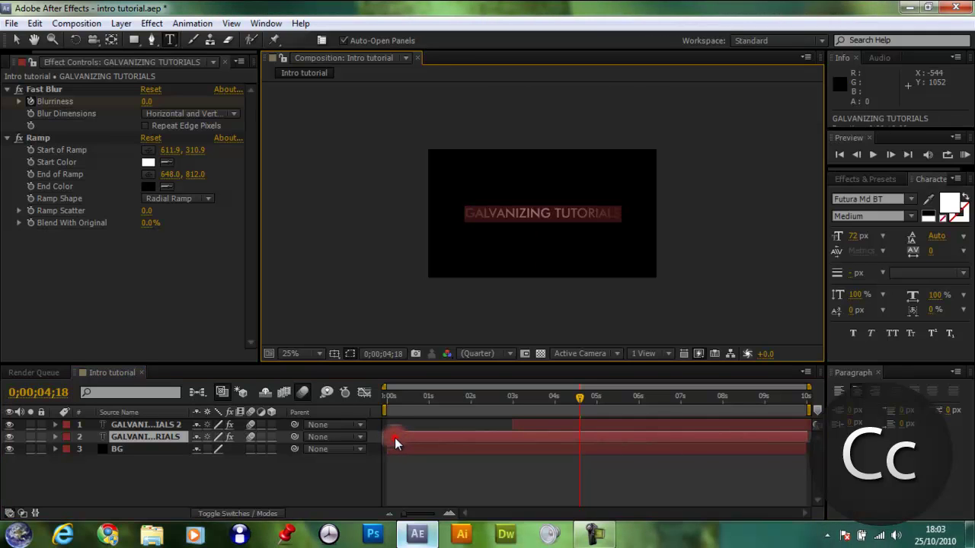
left_click(393, 437)
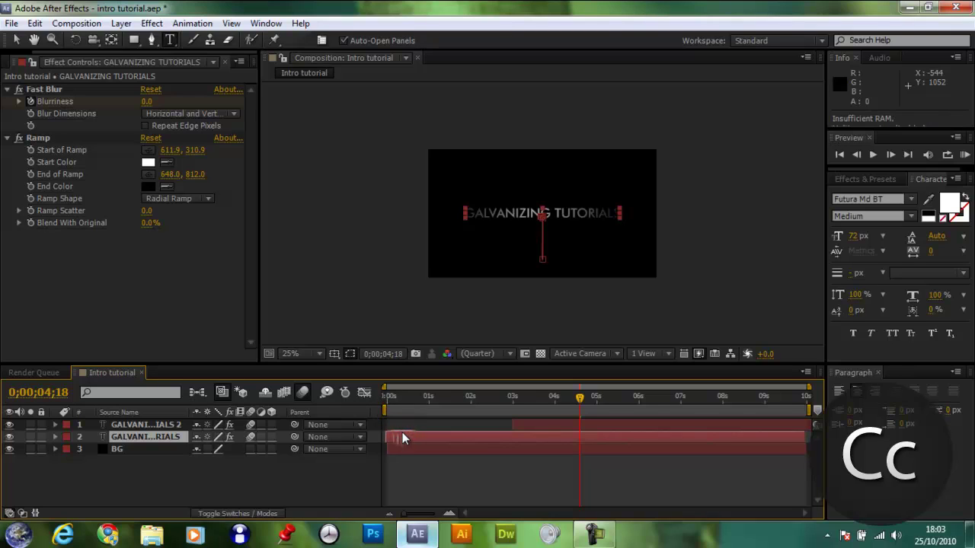
left_click_drag(403, 432, 404, 432)
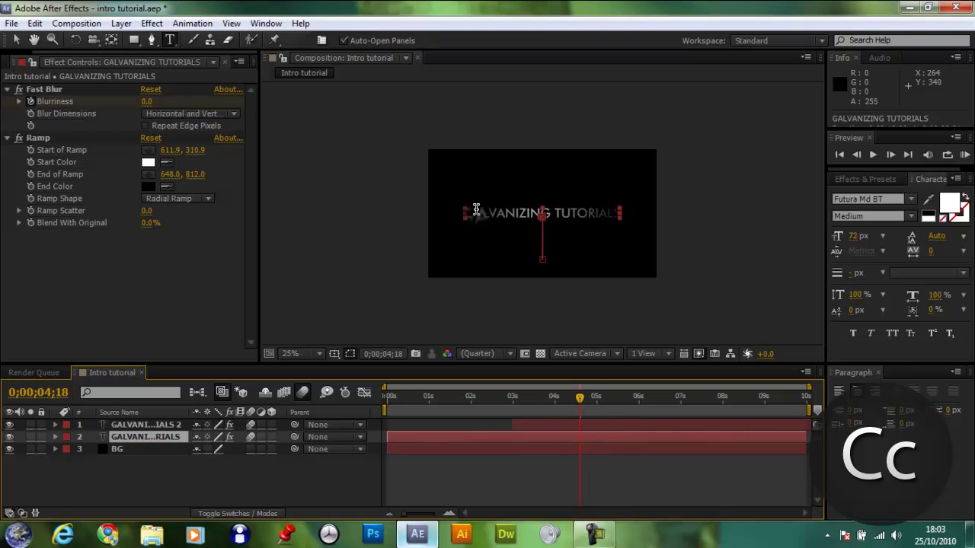
left_click(672, 230)
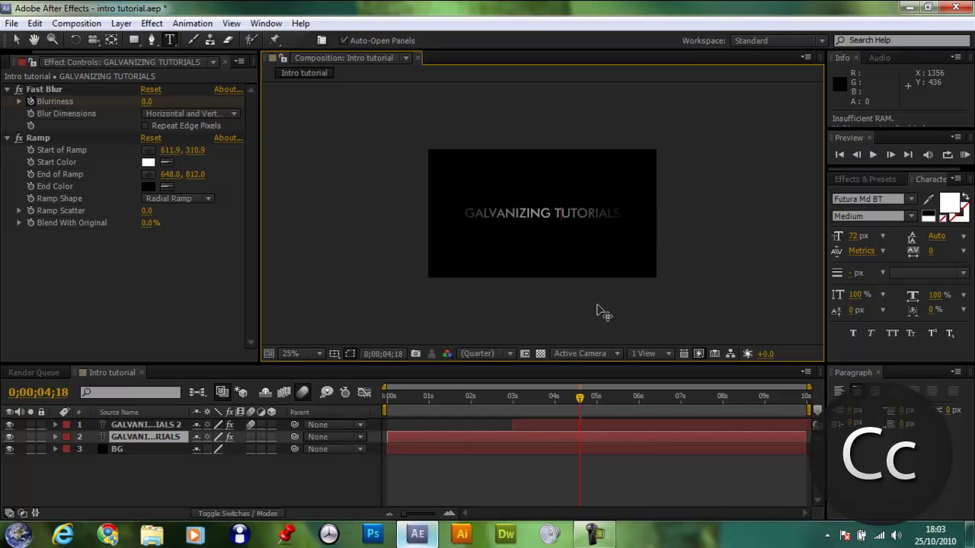
- At about 1 second, retype the lower layer's text as CRYPTIC CINEMATICS, then scrub to preview
left_click_drag(572, 397, 433, 398)
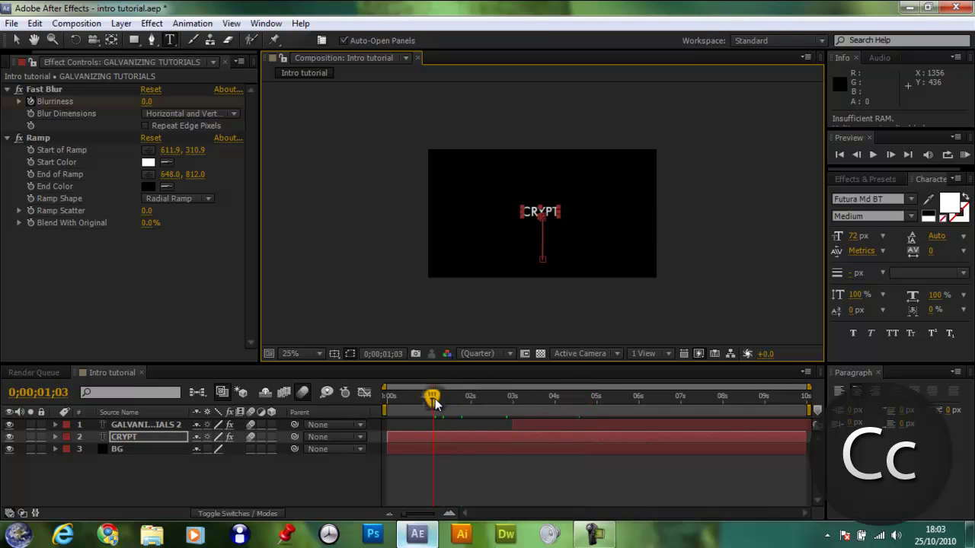
left_click(557, 211)
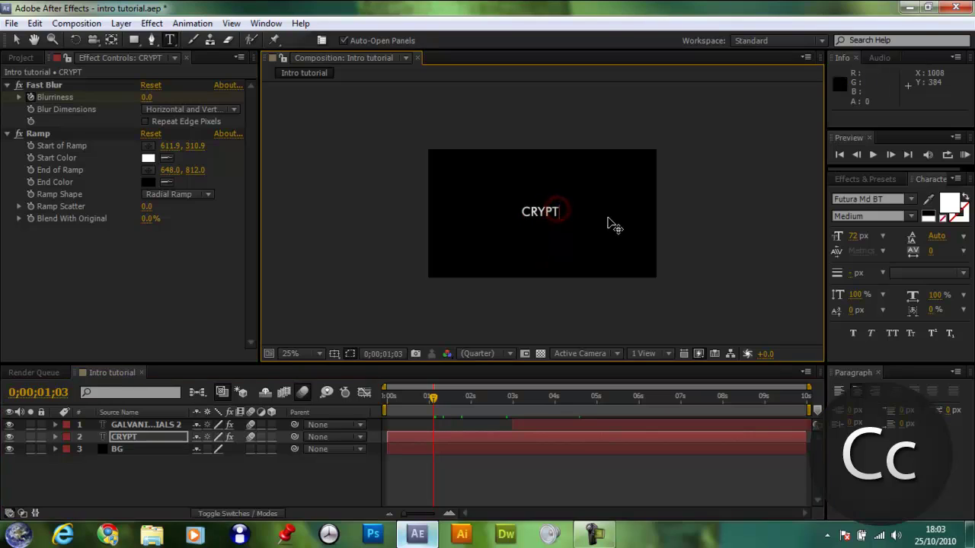
type("IC")
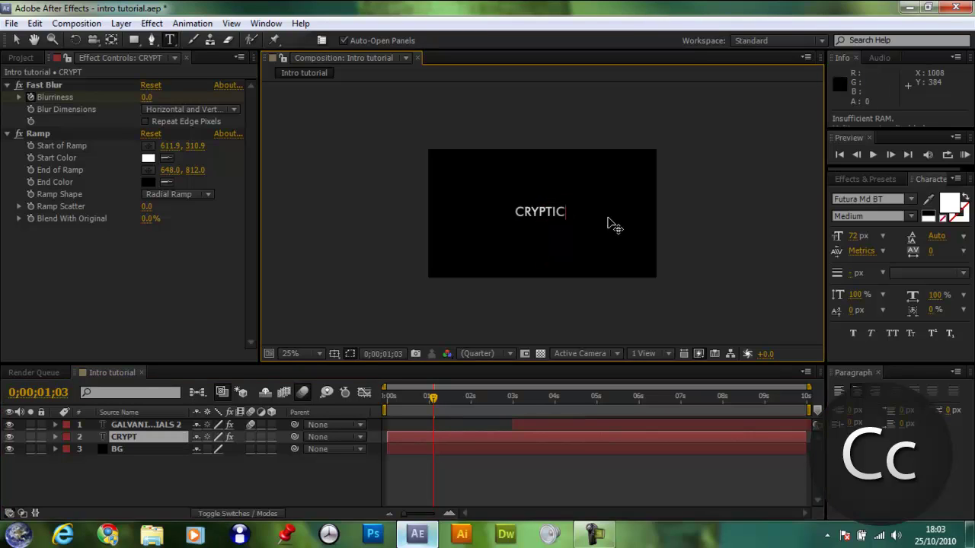
type(" CIN")
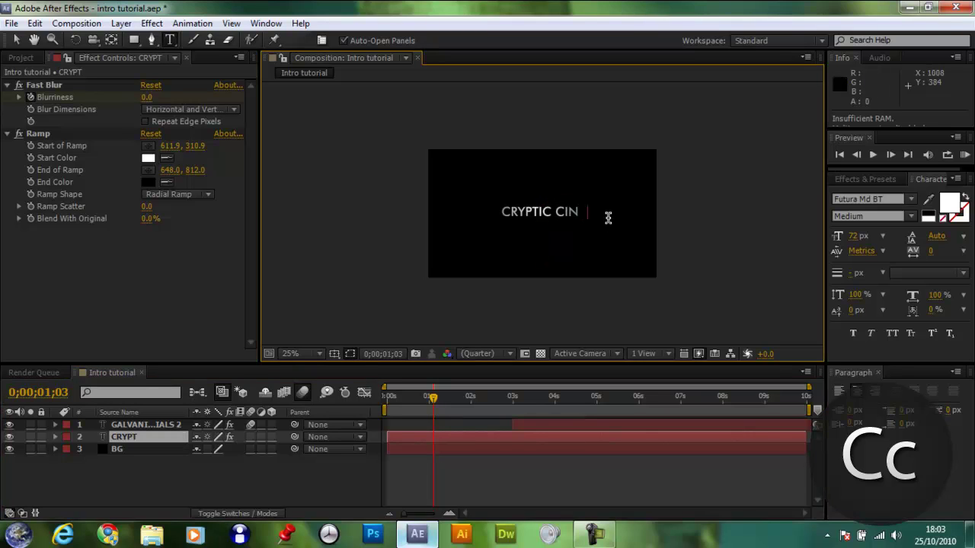
type("EMATIC")
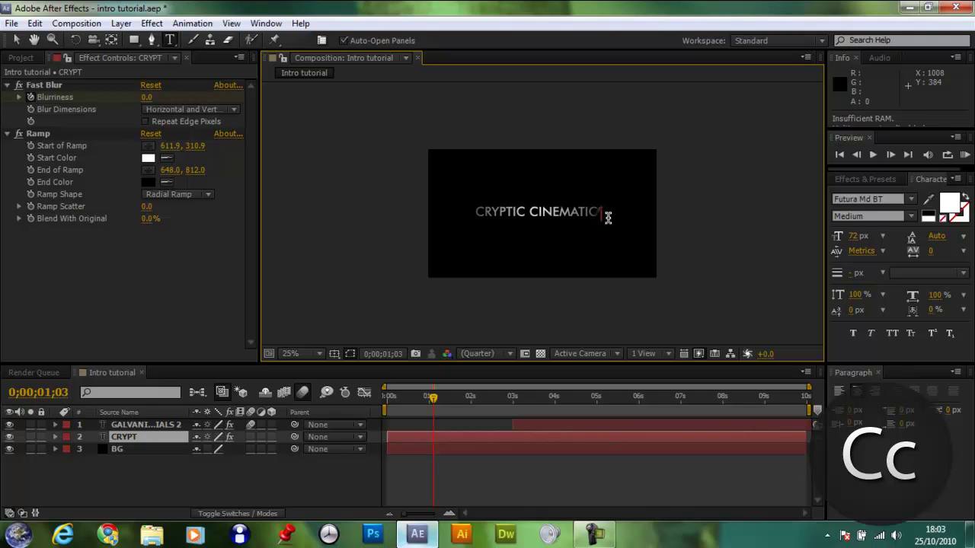
type("S")
scroll(457, 242, "up", 2)
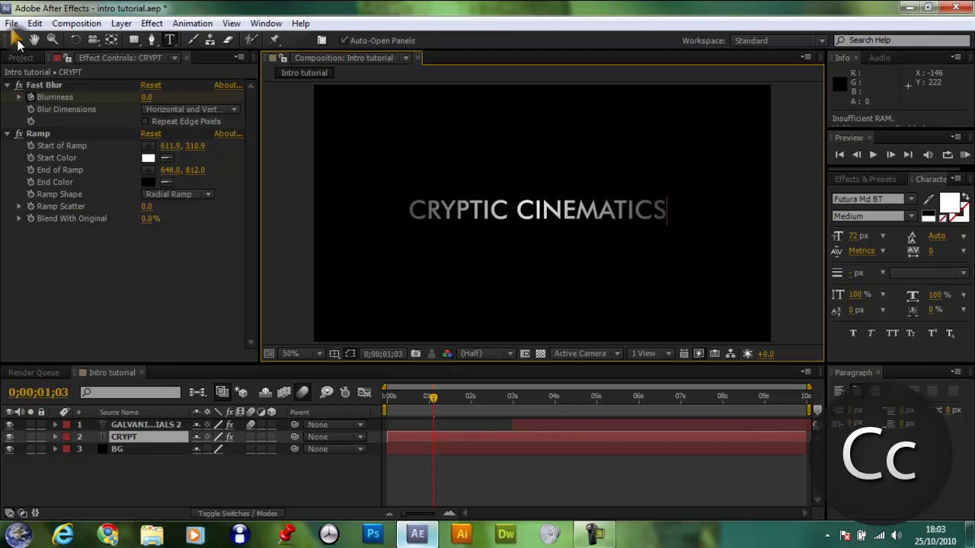
left_click(15, 41)
left_click_drag(432, 397, 316, 403)
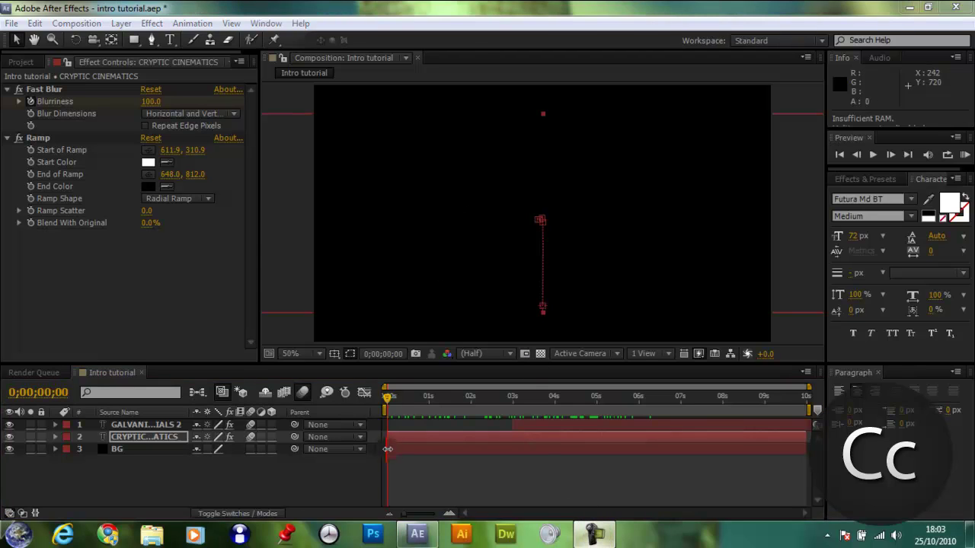
left_click(419, 536)
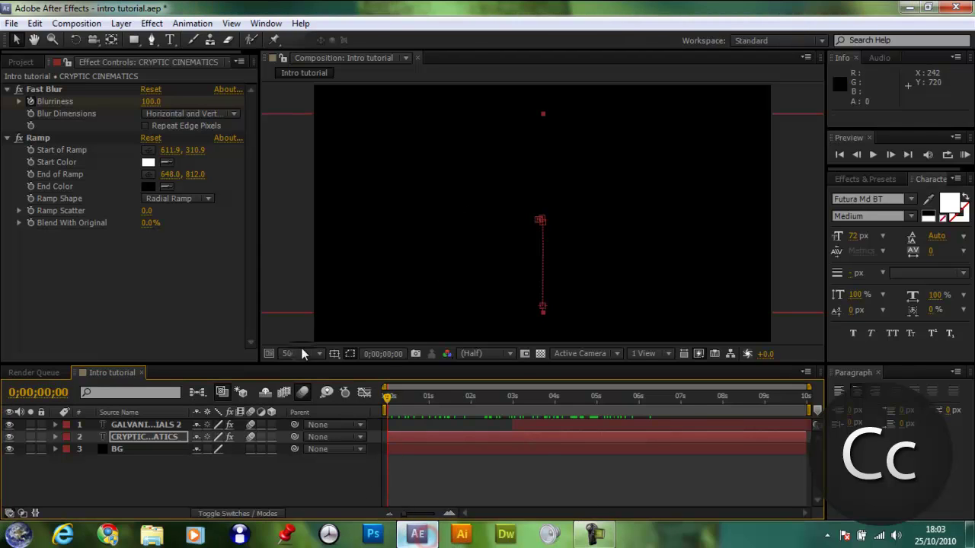
left_click(11, 24)
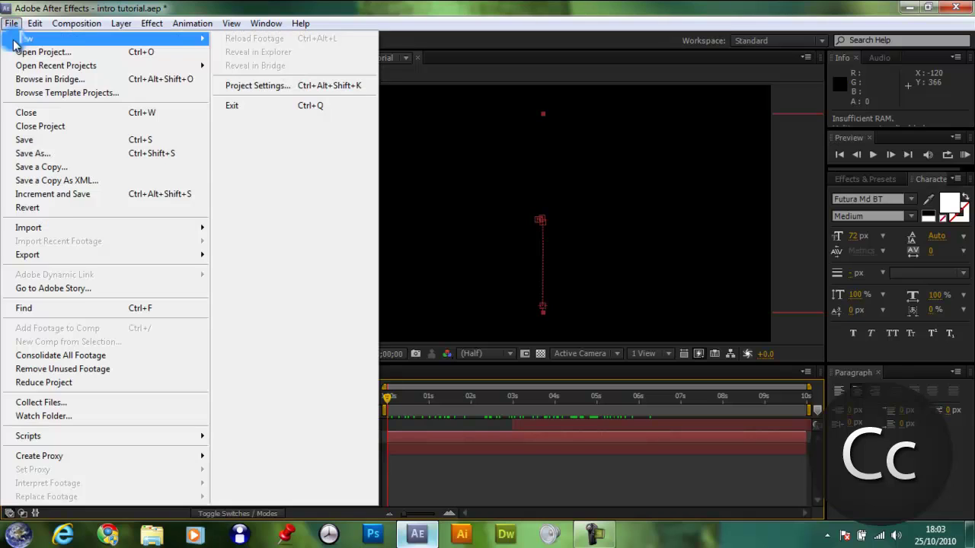
left_click(65, 154)
left_click(198, 438)
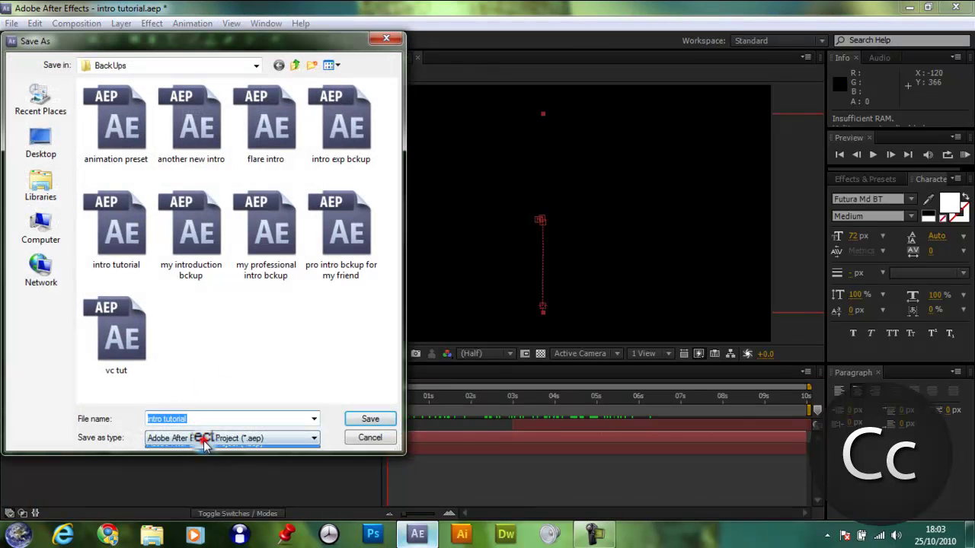
left_click(204, 445)
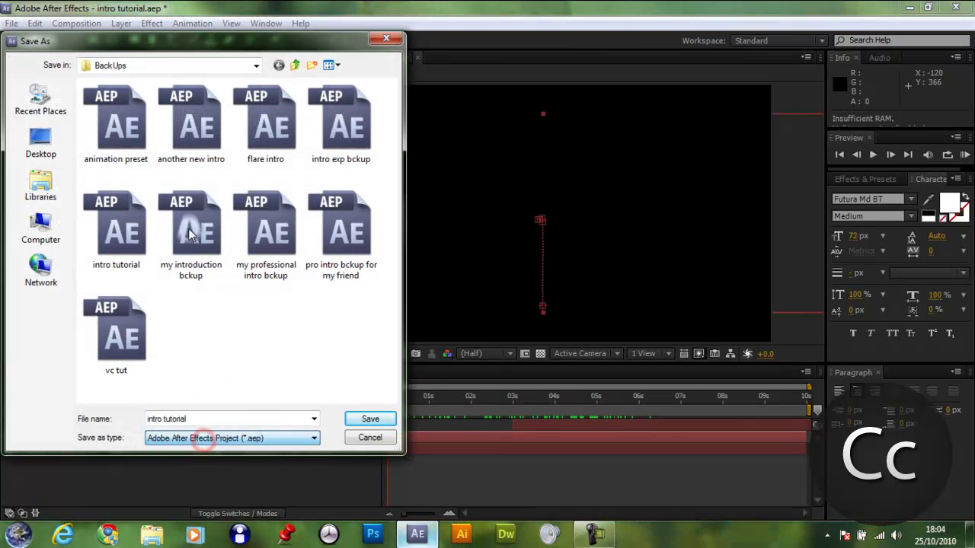
left_click(359, 438)
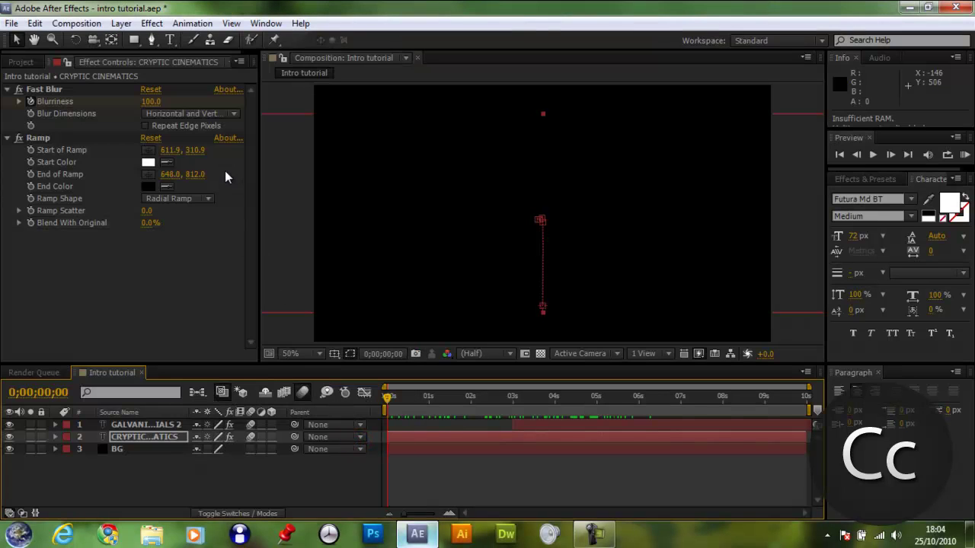
- Queue the Intro tutorial composition with QuickTime output format, keeping Intro tutorial.mov at the default location
left_click(75, 23)
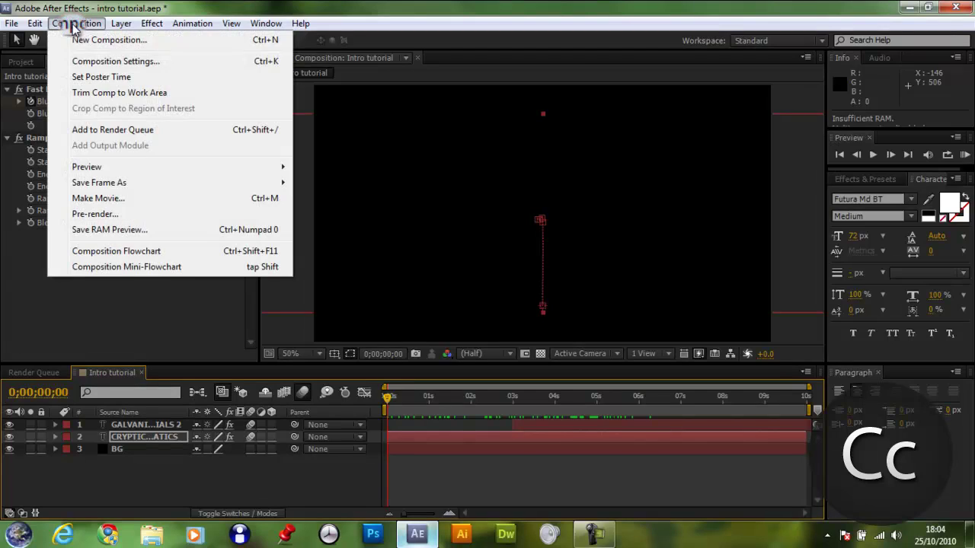
left_click(116, 131)
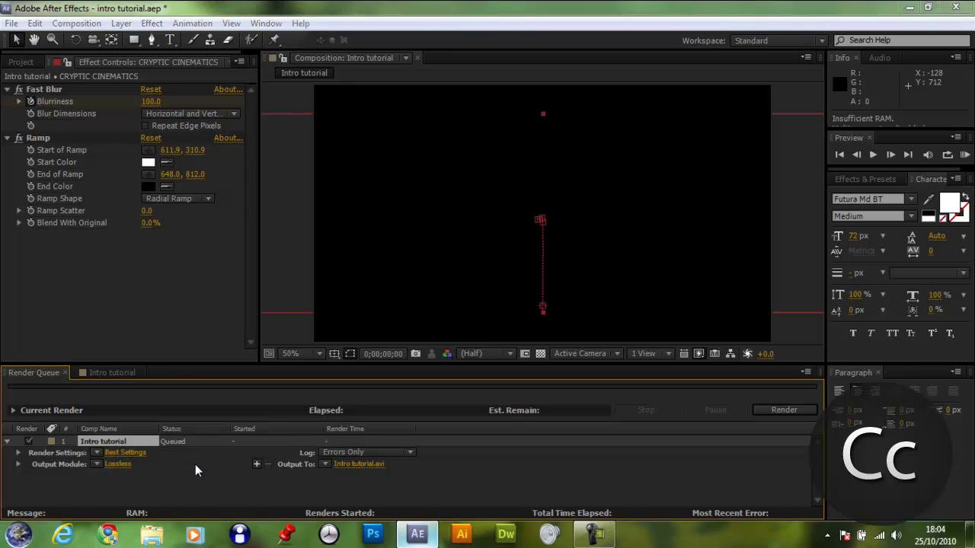
left_click(120, 464)
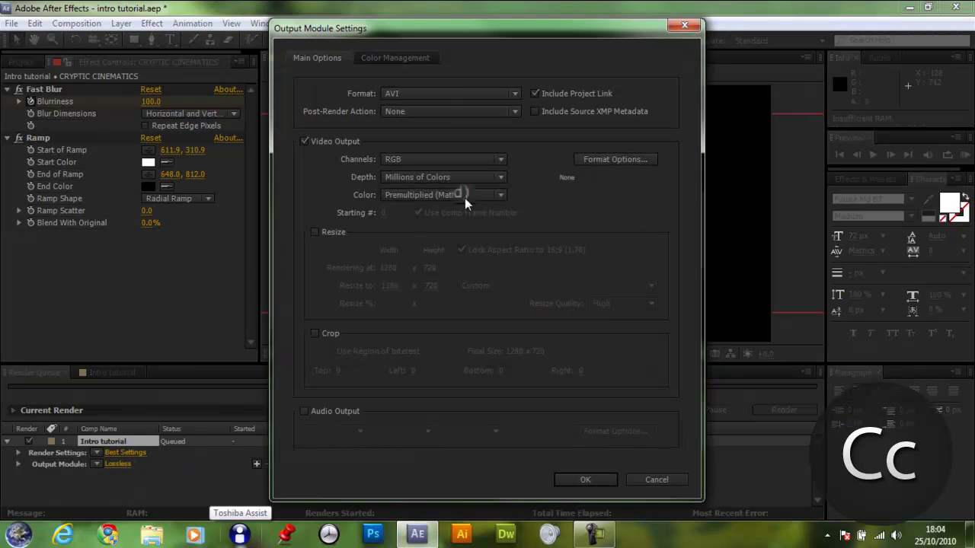
left_click(400, 90)
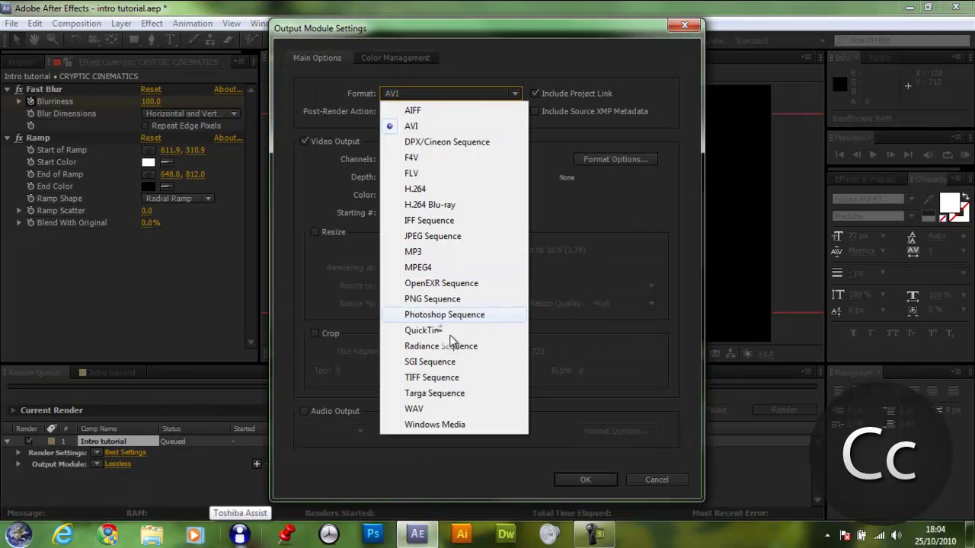
left_click(425, 331)
left_click(585, 479)
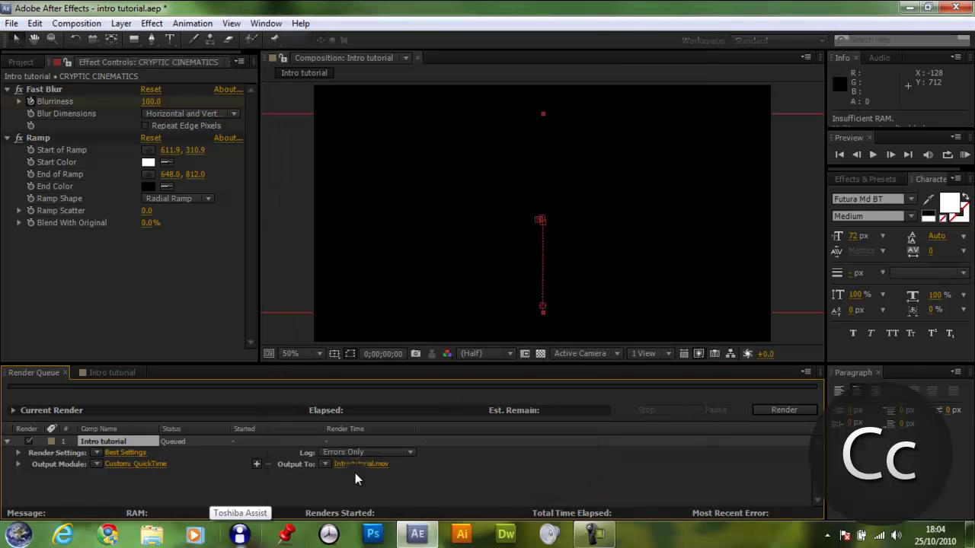
left_click(352, 465)
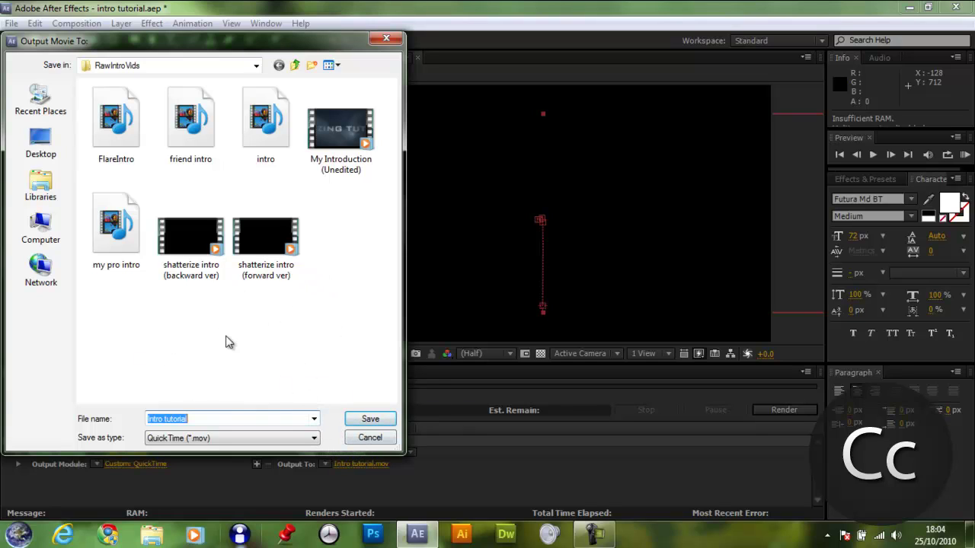
left_click(370, 436)
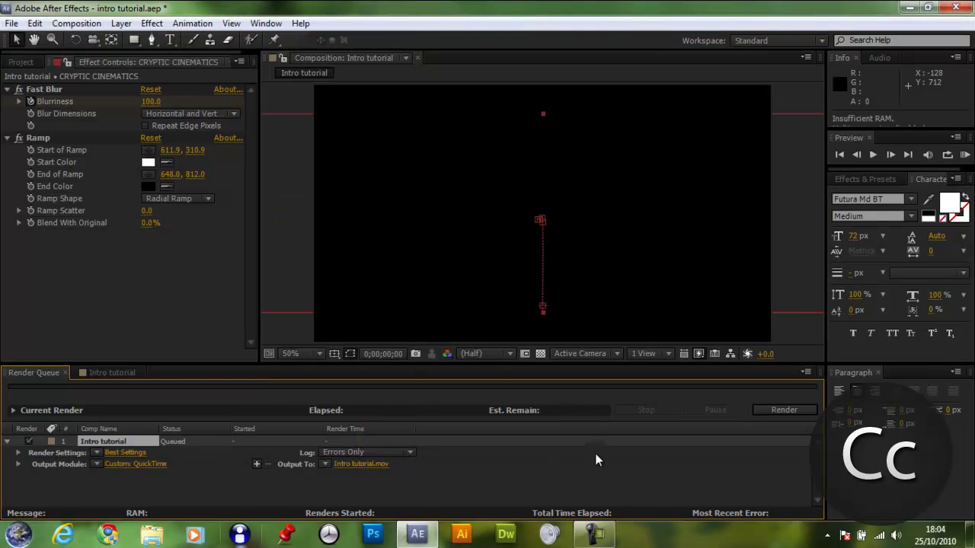